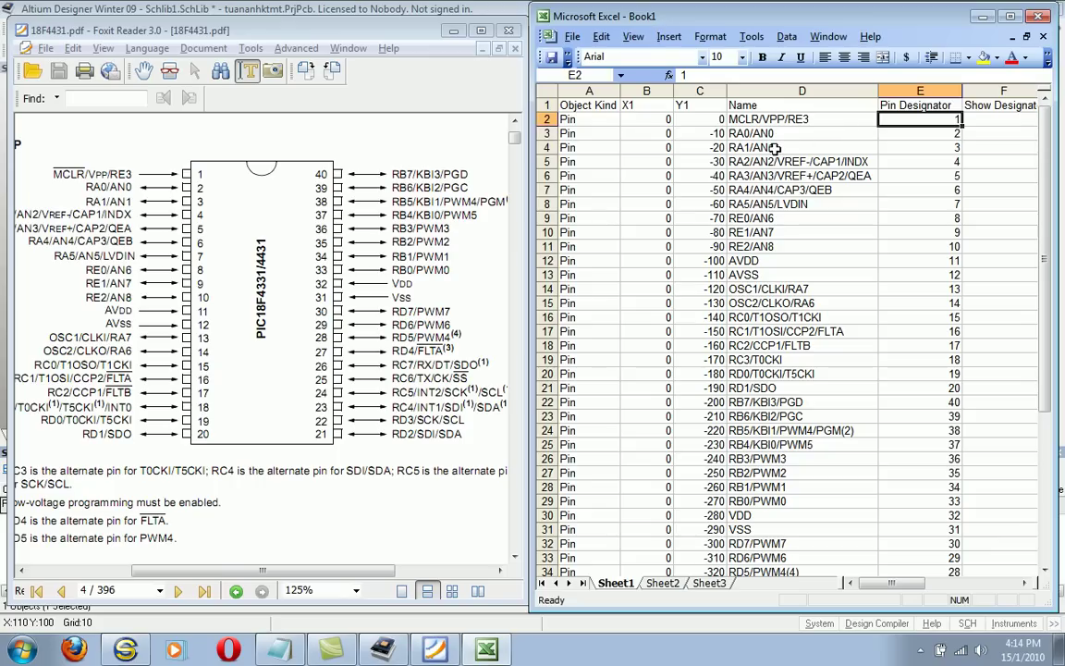
Check the pin names and designators in the sheet against the datasheet pinout, from pin 40 down to the last row
{"action": "left_click_drag", "start_coordinate": [775, 388], "coordinate": [886, 408]}
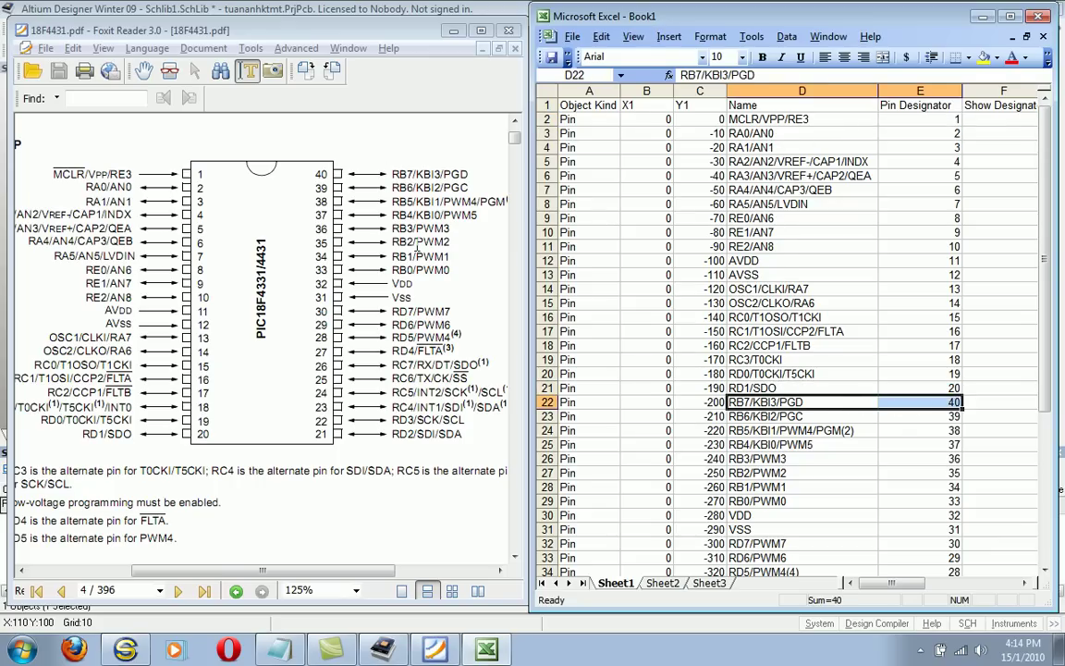
{"action": "left_click", "coordinate": [787, 471]}
{"action": "scroll", "coordinate": [787, 471], "scroll_direction": "down", "scroll_amount": 4}
{"action": "left_click", "coordinate": [804, 502]}
{"action": "left_click", "coordinate": [890, 500]}
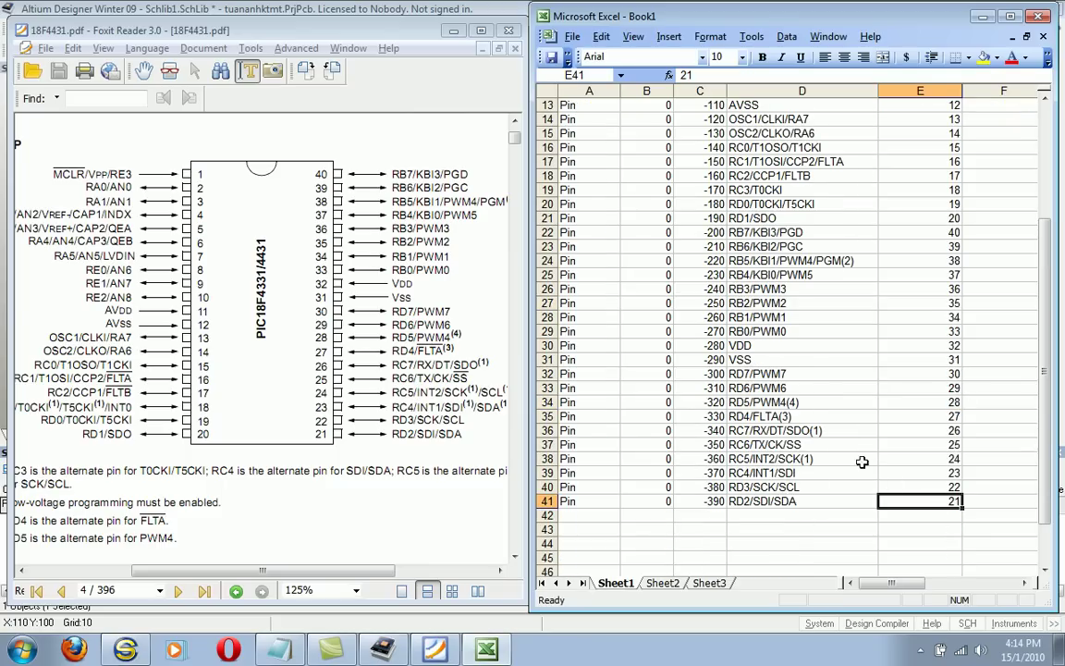
{"action": "scroll", "coordinate": [730, 345], "scroll_direction": "up", "scroll_amount": 4}
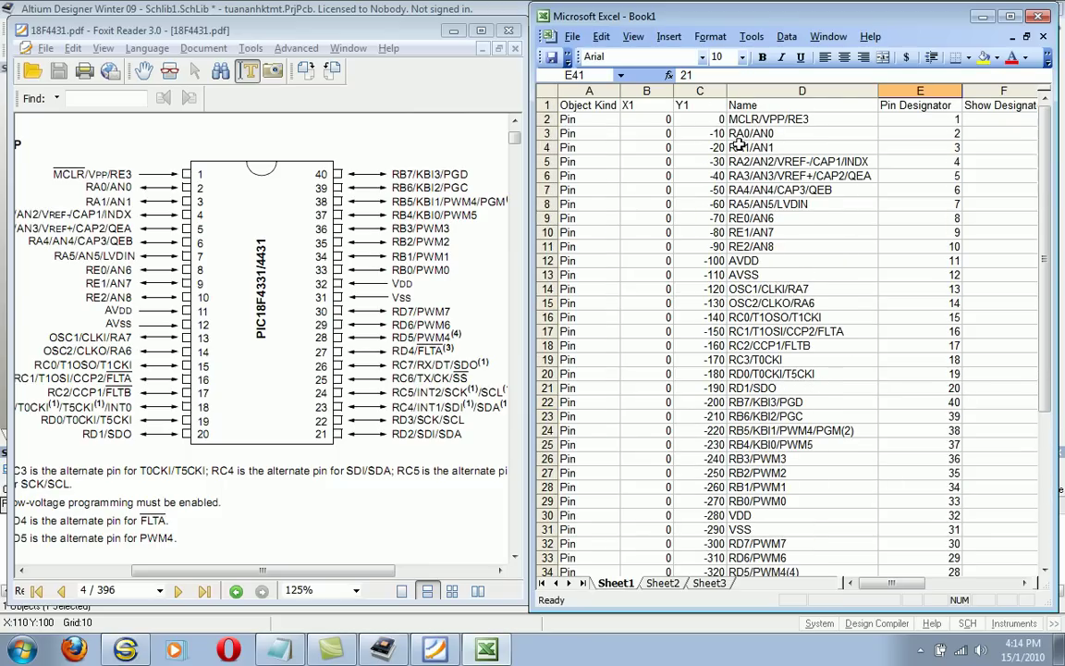
Copy columns A to E of the pin table, from Object Kind through Pin Designator
{"action": "left_click_drag", "start_coordinate": [589, 88], "coordinate": [907, 90]}
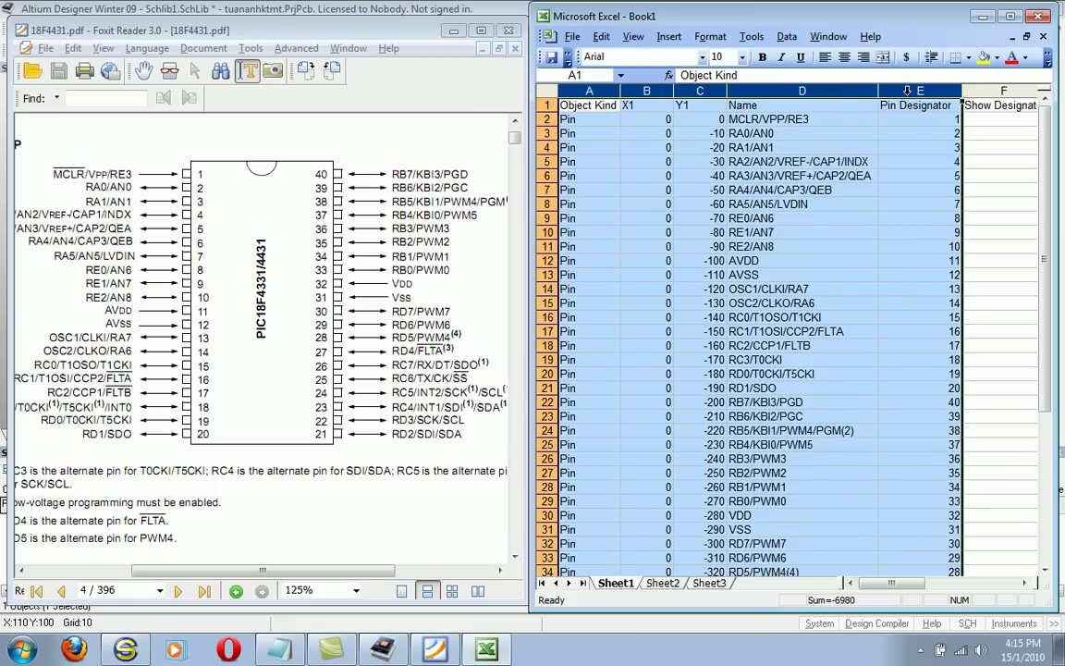
{"action": "right_click", "coordinate": [808, 126]}
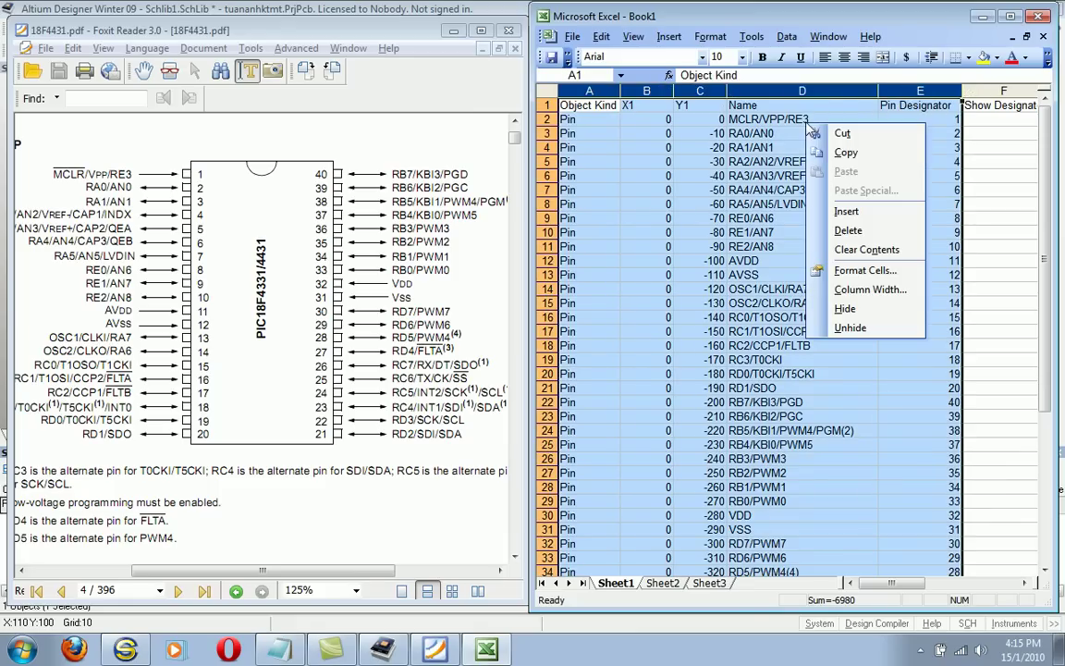
{"action": "left_click", "coordinate": [845, 153]}
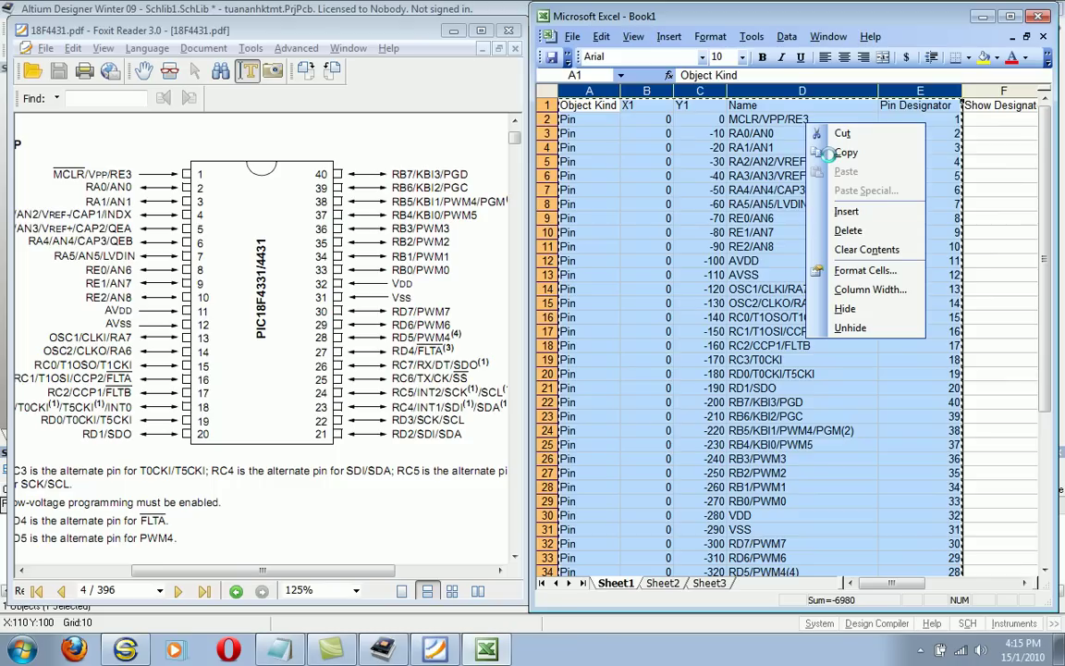
Switch to Altium Designer and add the copied pins to the component with Smart Grid Insert, determining the column paste automatically
{"action": "left_click", "coordinate": [453, 30]}
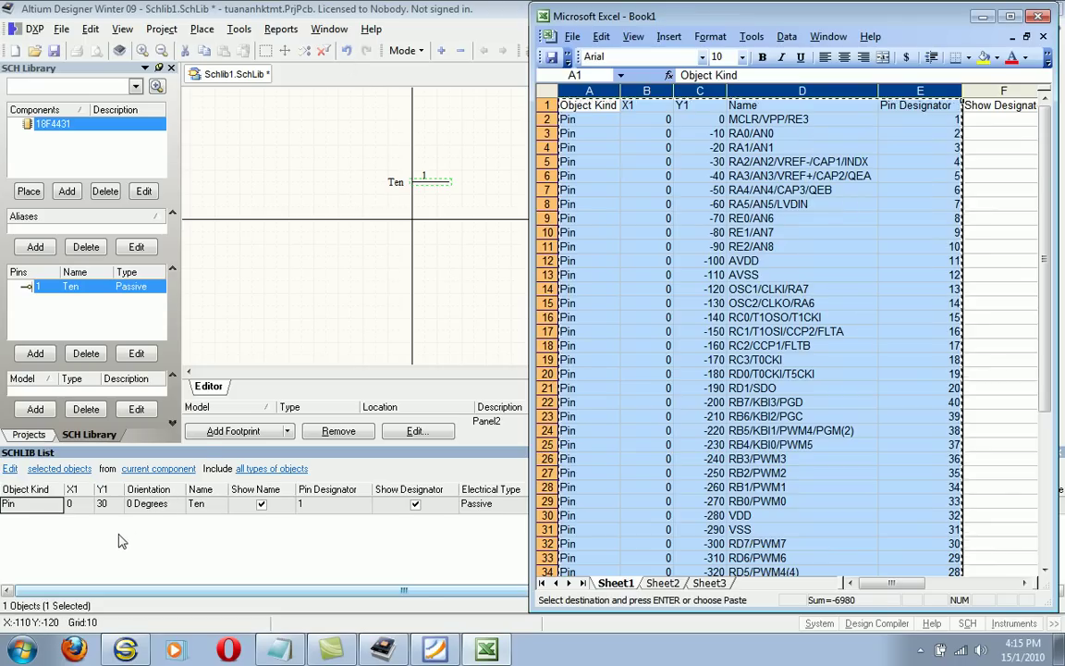
{"action": "left_click", "coordinate": [92, 487]}
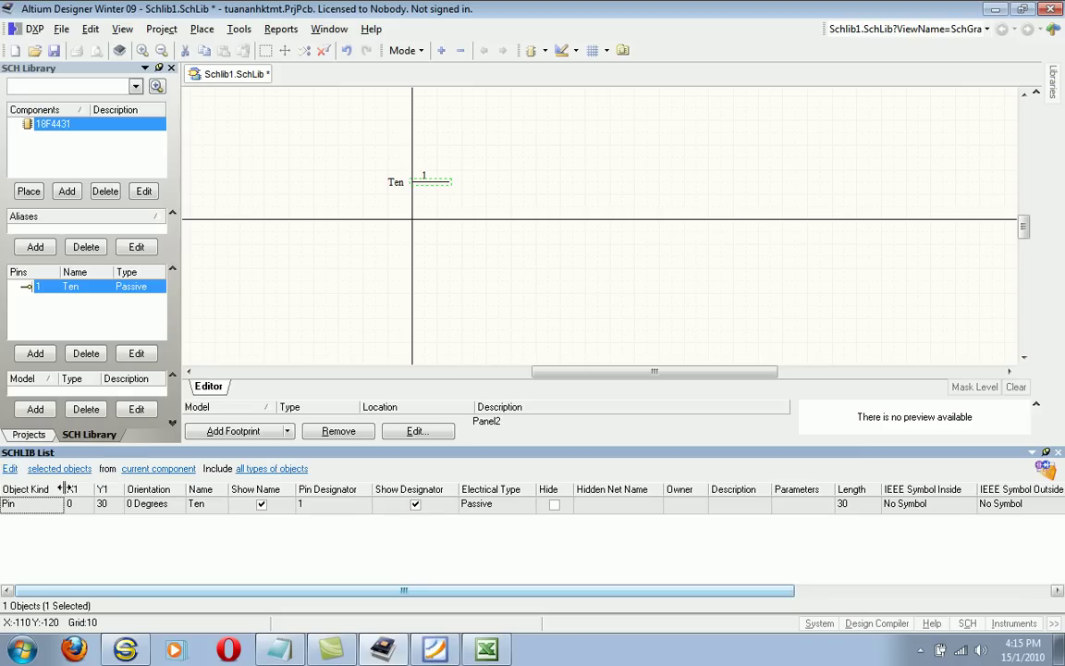
{"action": "right_click", "coordinate": [45, 507]}
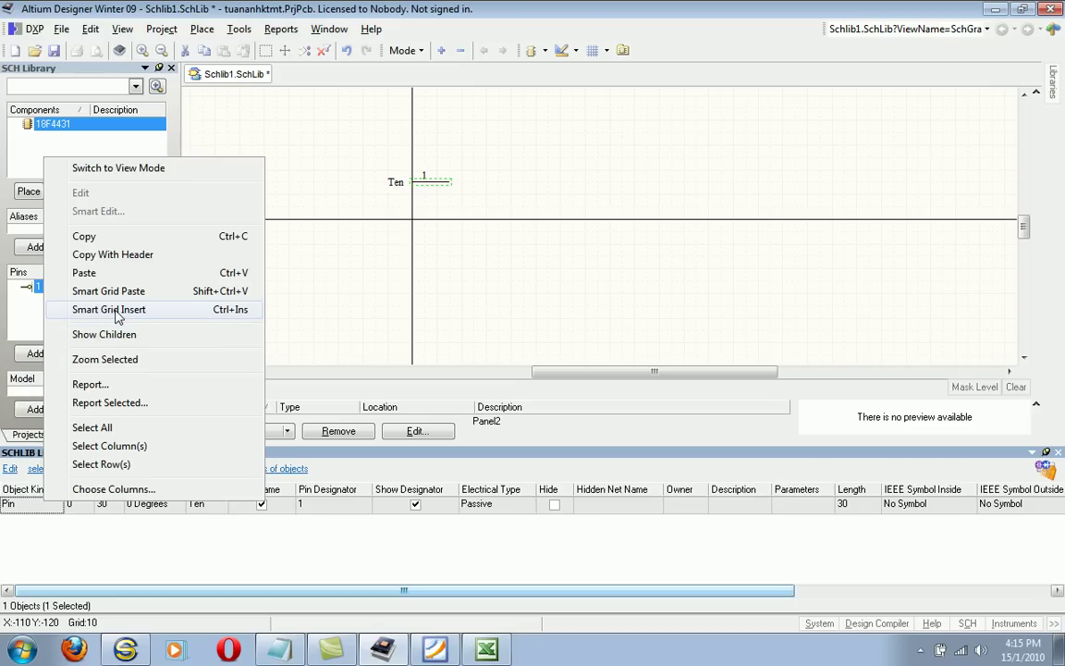
{"action": "left_click", "coordinate": [181, 313]}
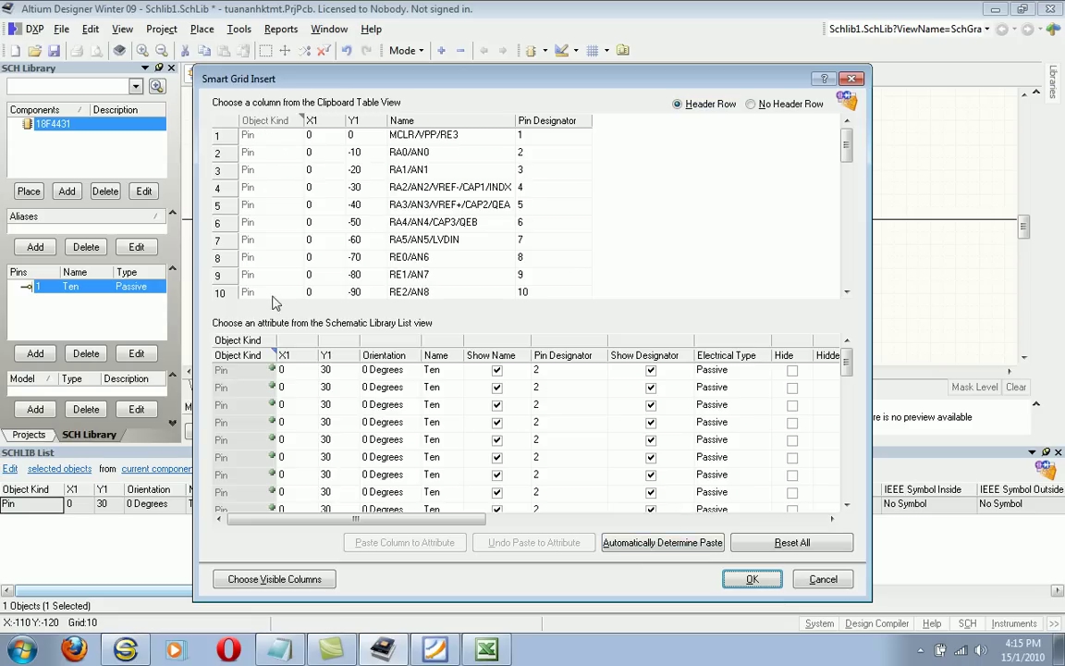
{"action": "left_click", "coordinate": [650, 545]}
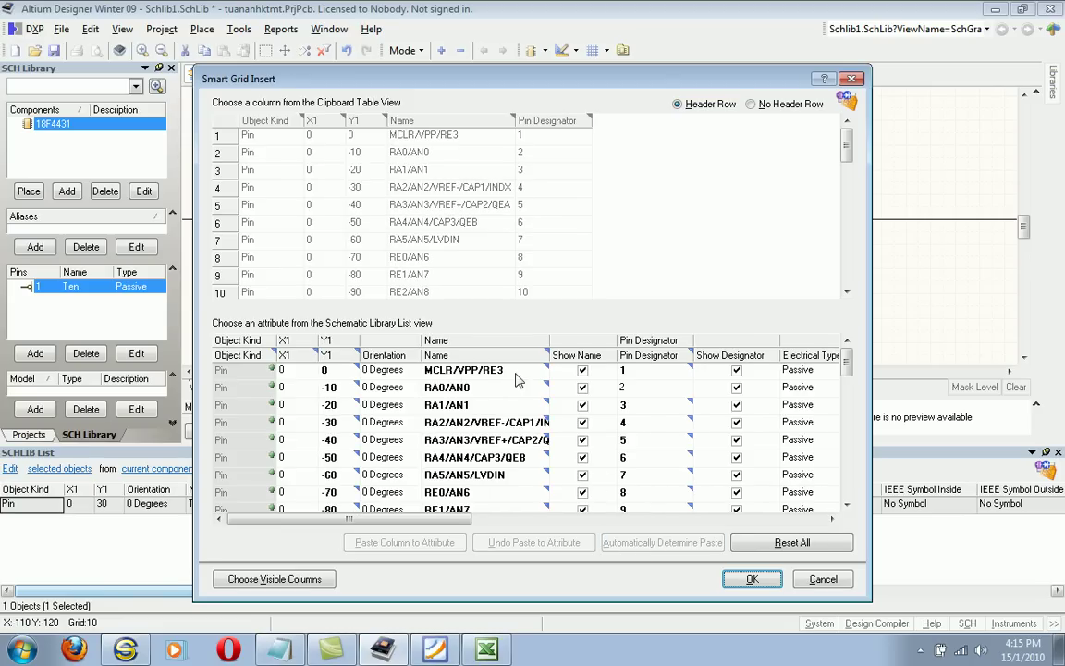
{"action": "left_click", "coordinate": [752, 579]}
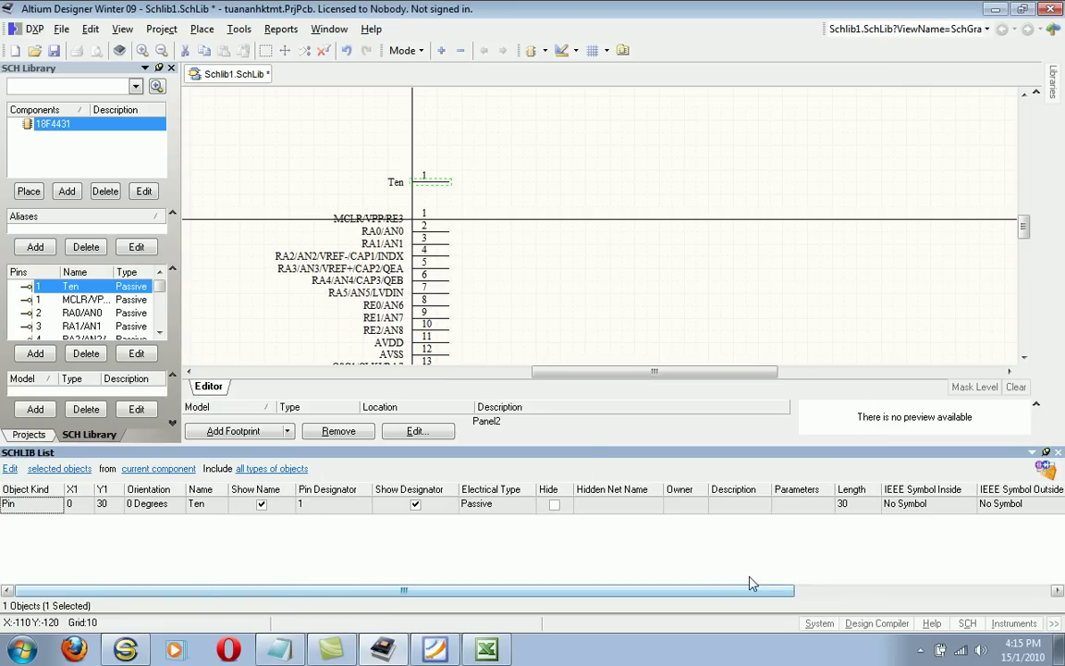
Delete the template pin named Ten above the inserted pins and close the SCHLIB List
{"action": "left_click", "coordinate": [437, 180]}
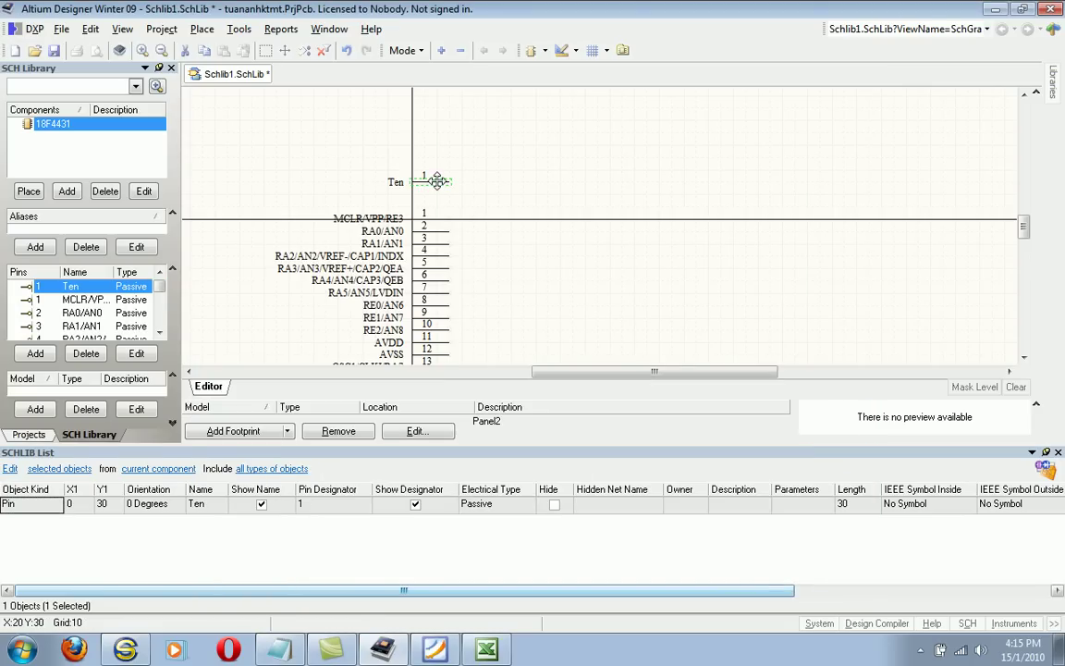
{"action": "left_click", "coordinate": [445, 185]}
{"action": "left_click", "coordinate": [440, 180]}
{"action": "key", "text": "Delete"}
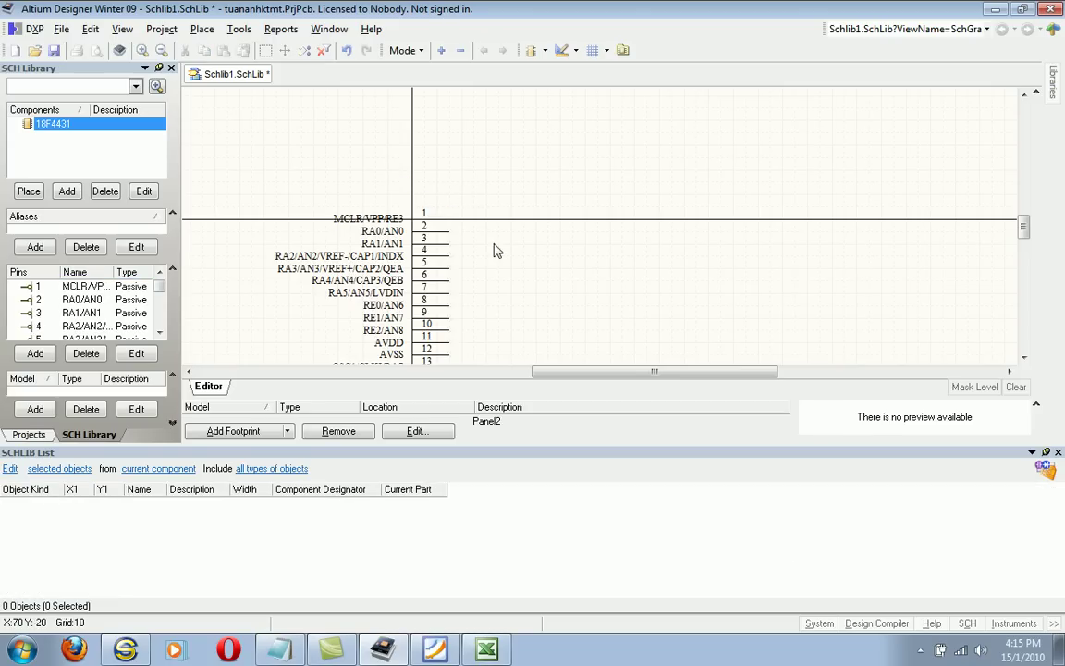
{"action": "left_click", "coordinate": [1058, 453]}
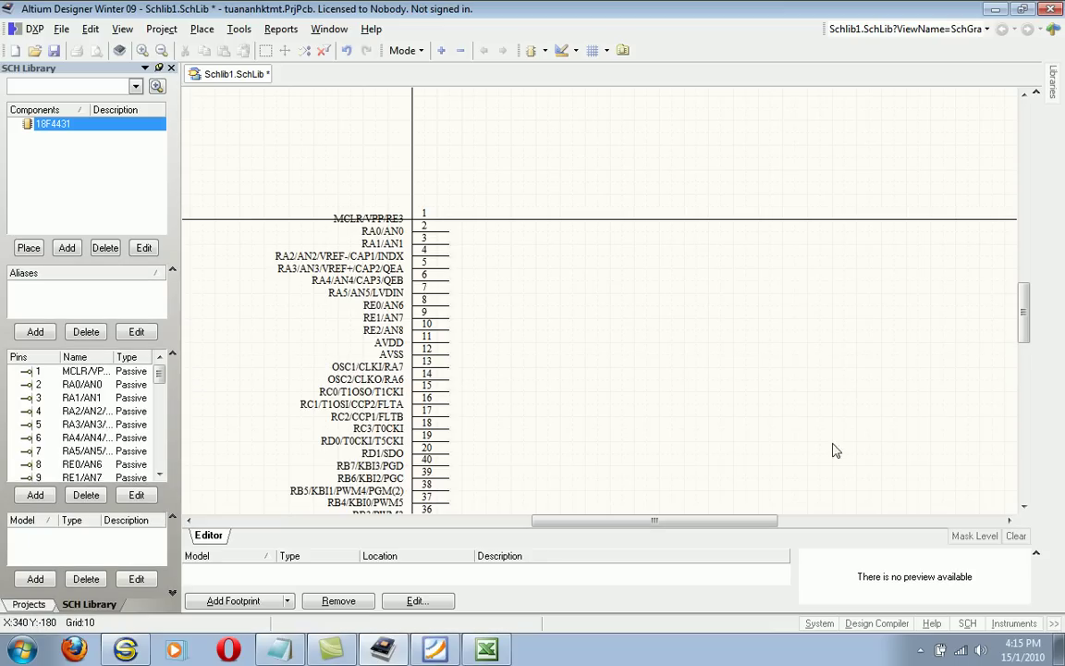
Select pins 1 to 20 and open the SCHLIB Inspector, keeping it docked and widened beside the drawing
{"action": "right_click_drag", "start_coordinate": [595, 441], "coordinate": [708, 336]}
{"action": "left_click_drag", "start_coordinate": [371, 99], "coordinate": [667, 349]}
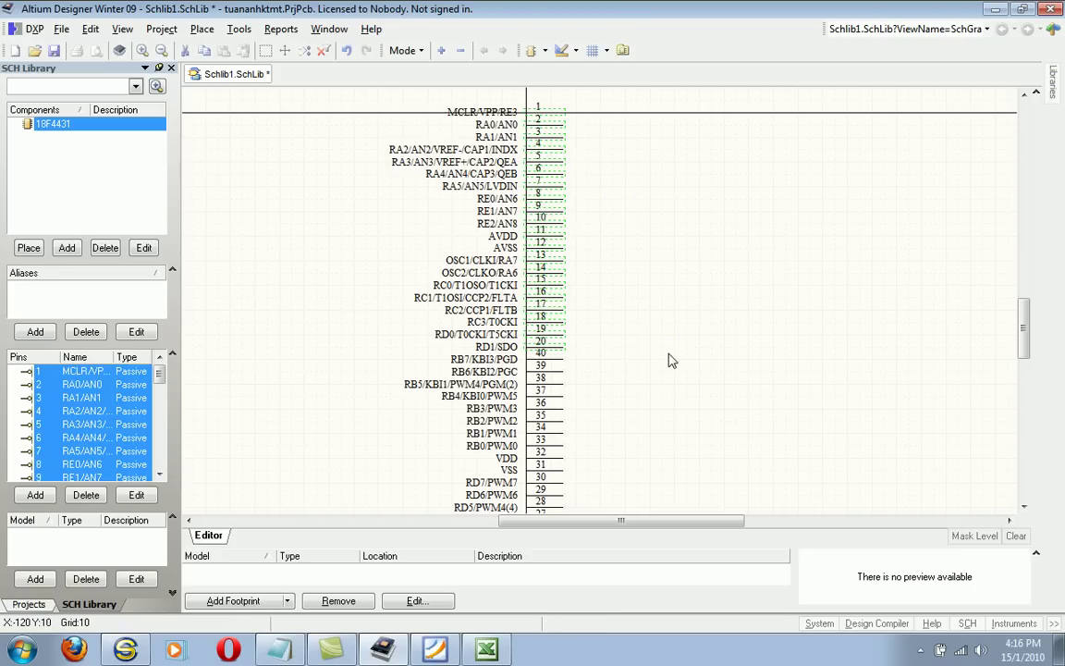
{"action": "left_click", "coordinate": [969, 624]}
{"action": "left_click", "coordinate": [985, 589]}
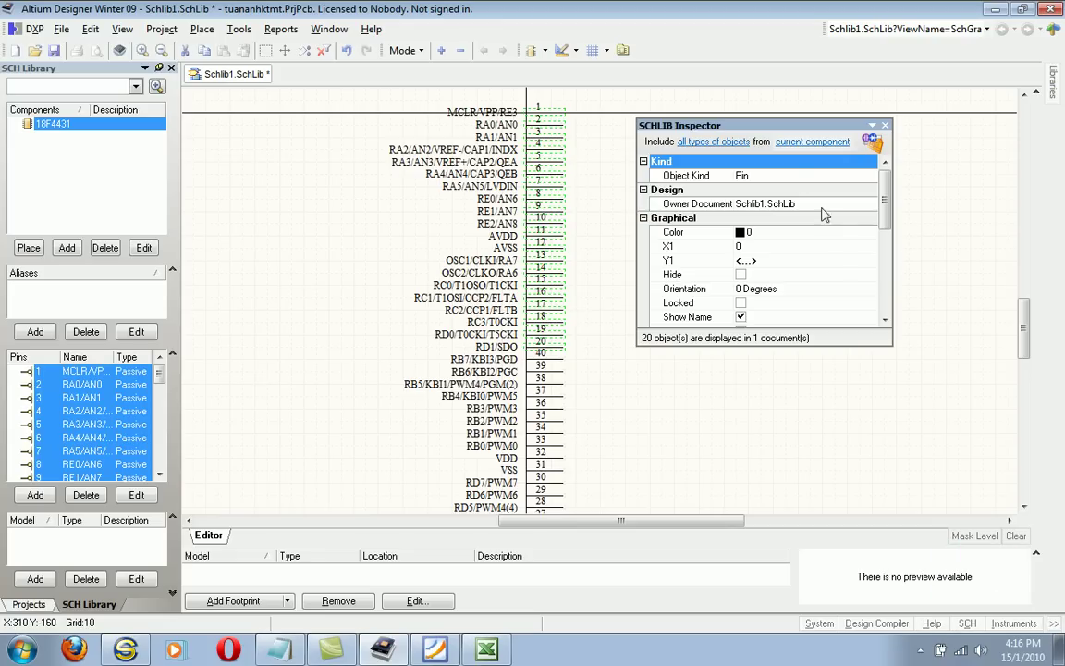
{"action": "left_click_drag", "start_coordinate": [774, 134], "coordinate": [1063, 164]}
{"action": "left_click", "coordinate": [1055, 134]}
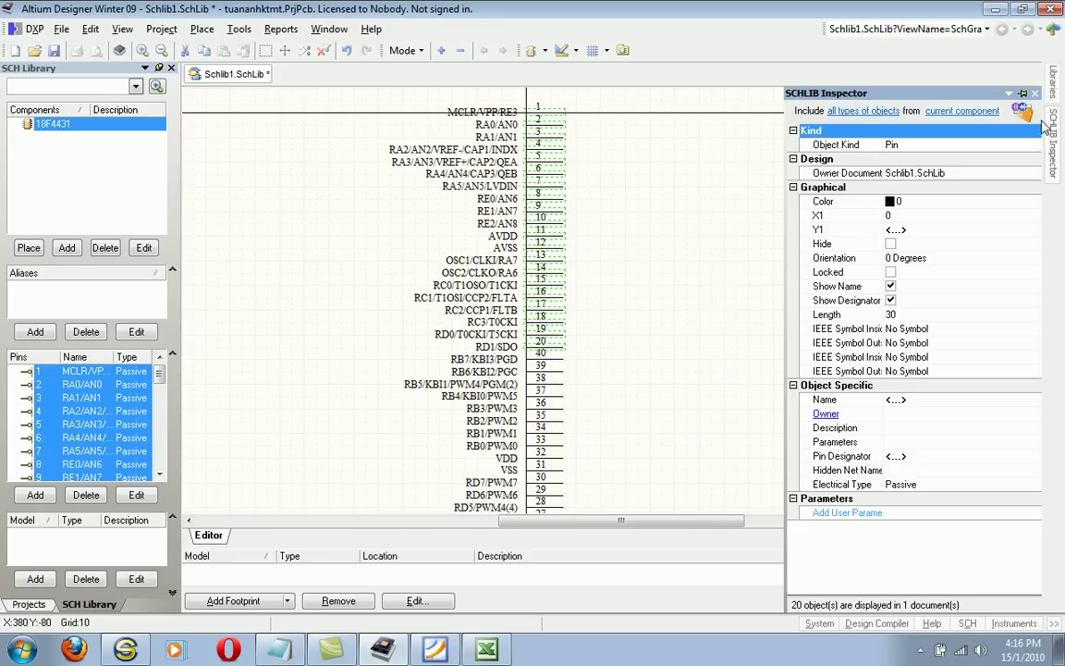
{"action": "left_click", "coordinate": [1024, 95]}
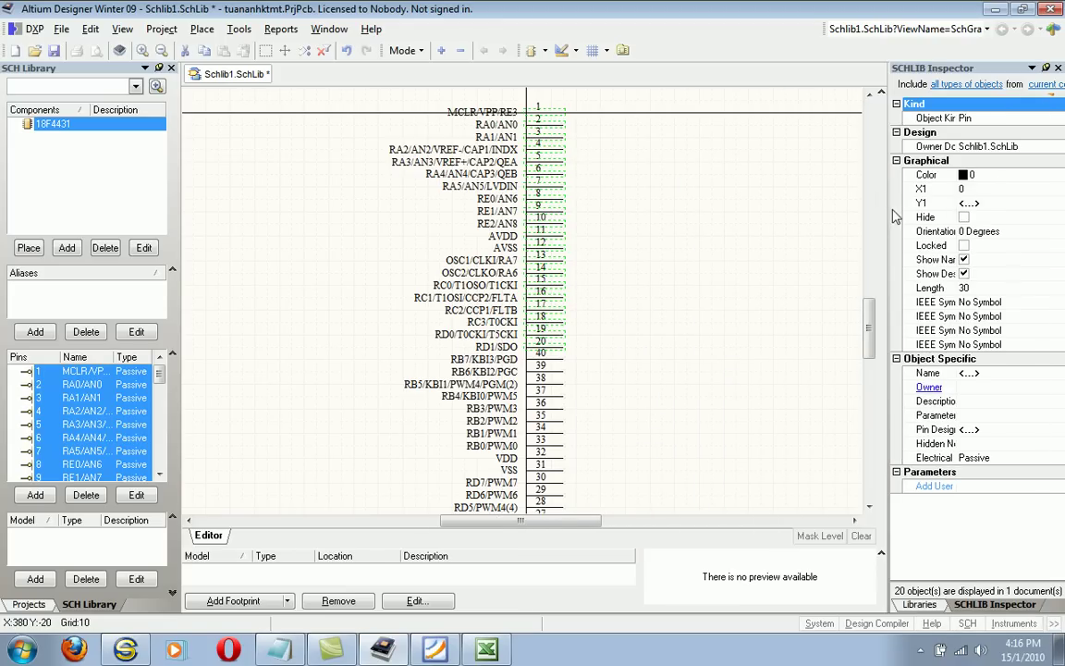
{"action": "left_click_drag", "start_coordinate": [886, 210], "coordinate": [826, 212]}
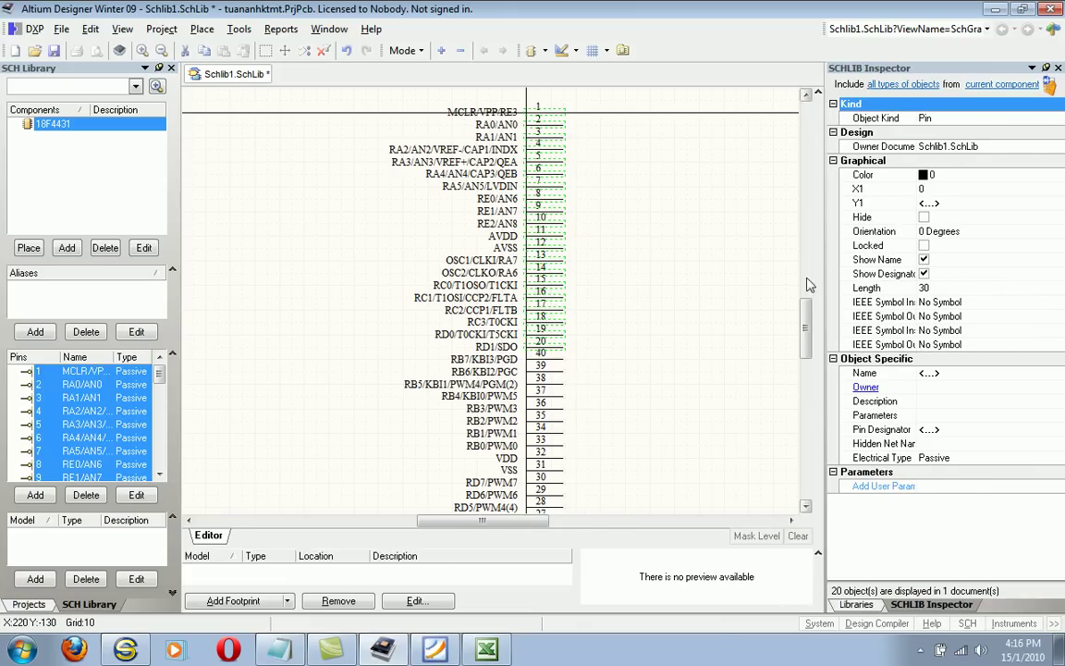
Set the orientation of pins 1 to 20 to 180 degrees and move the group horizontally to X1 = 30
{"action": "left_click", "coordinate": [892, 236]}
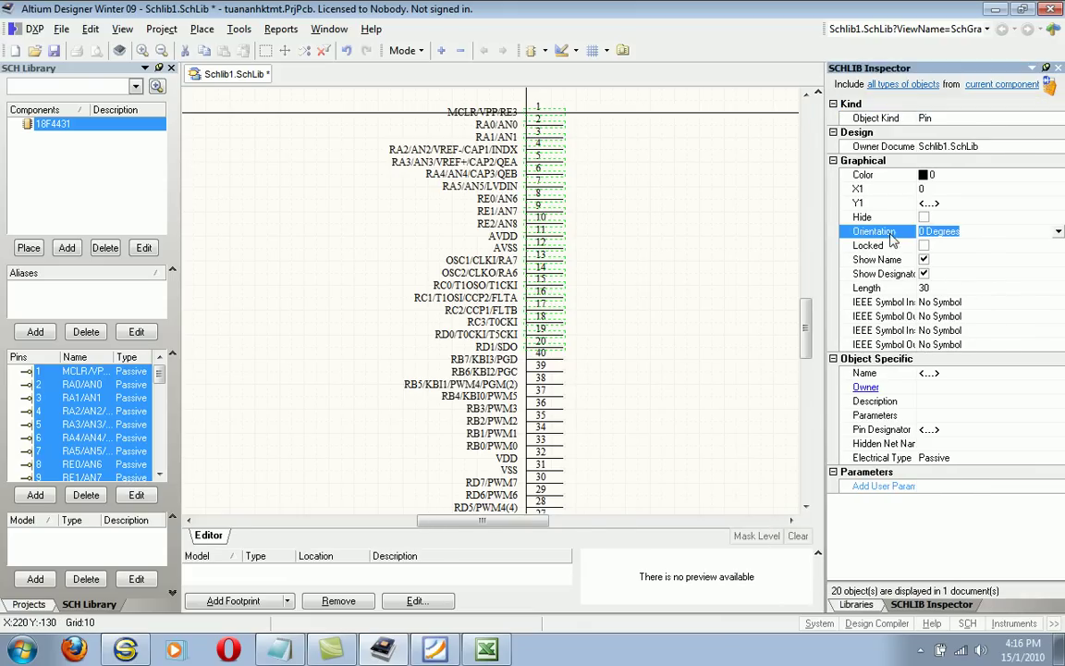
{"action": "left_click", "coordinate": [1058, 232]}
{"action": "left_click", "coordinate": [966, 267]}
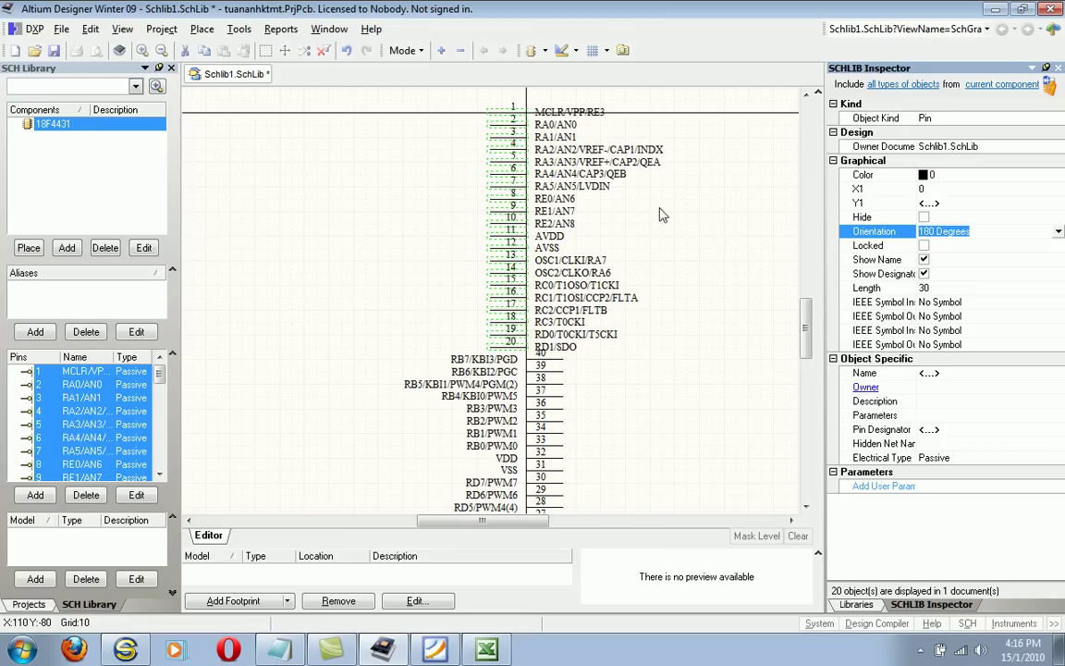
{"action": "mouse_move", "coordinate": [507, 138]}
{"action": "left_mouse_down"}
{"action": "mouse_move", "coordinate": [453, 109]}
{"action": "mouse_move", "coordinate": [531, 121]}
{"action": "left_mouse_up"}
{"action": "left_click", "coordinate": [532, 121]}
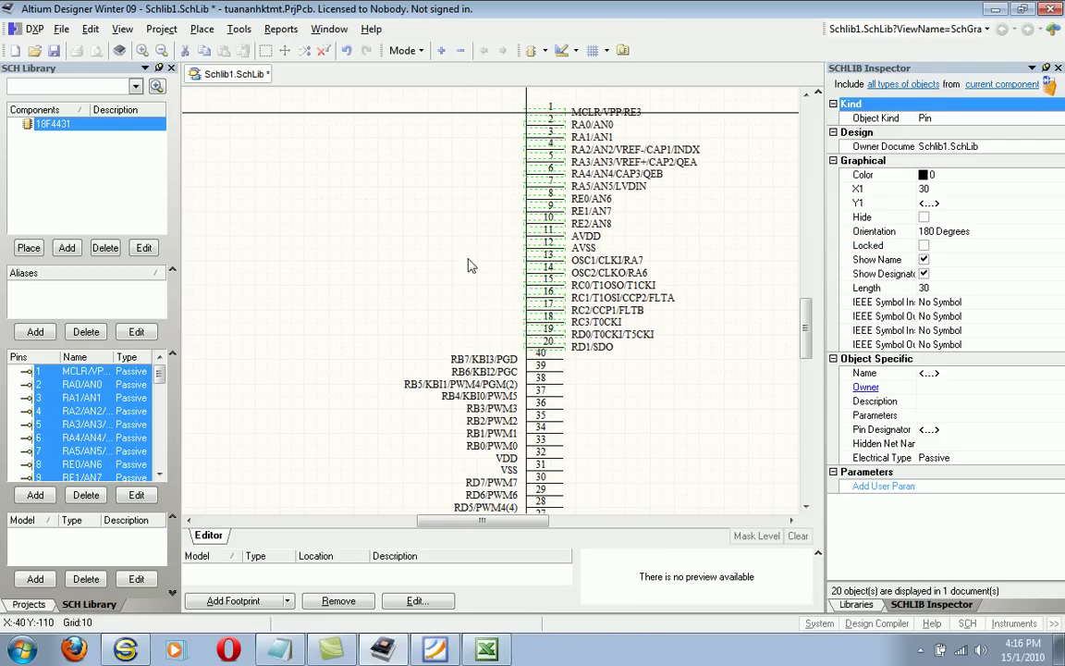
Select pins 21 to 40 and move them opposite pins 1 to 20 at about X 230, with pin 40 level with pin 1
{"action": "right_click_drag", "start_coordinate": [373, 308], "coordinate": [351, 180]}
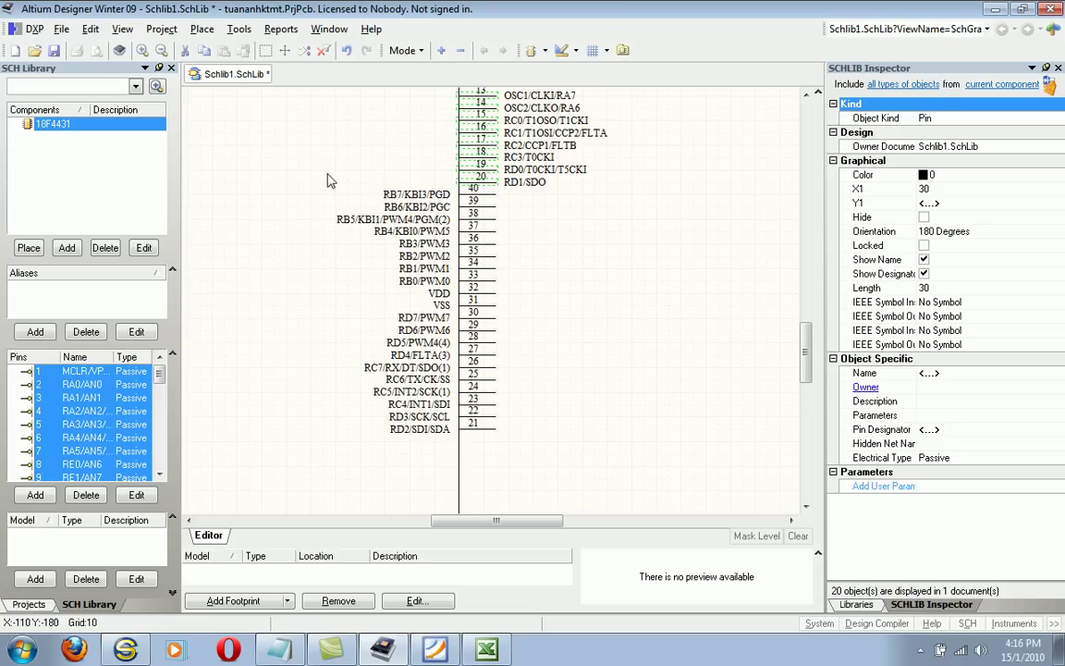
{"action": "left_click", "coordinate": [315, 191]}
{"action": "left_click_drag", "start_coordinate": [311, 196], "coordinate": [573, 442]}
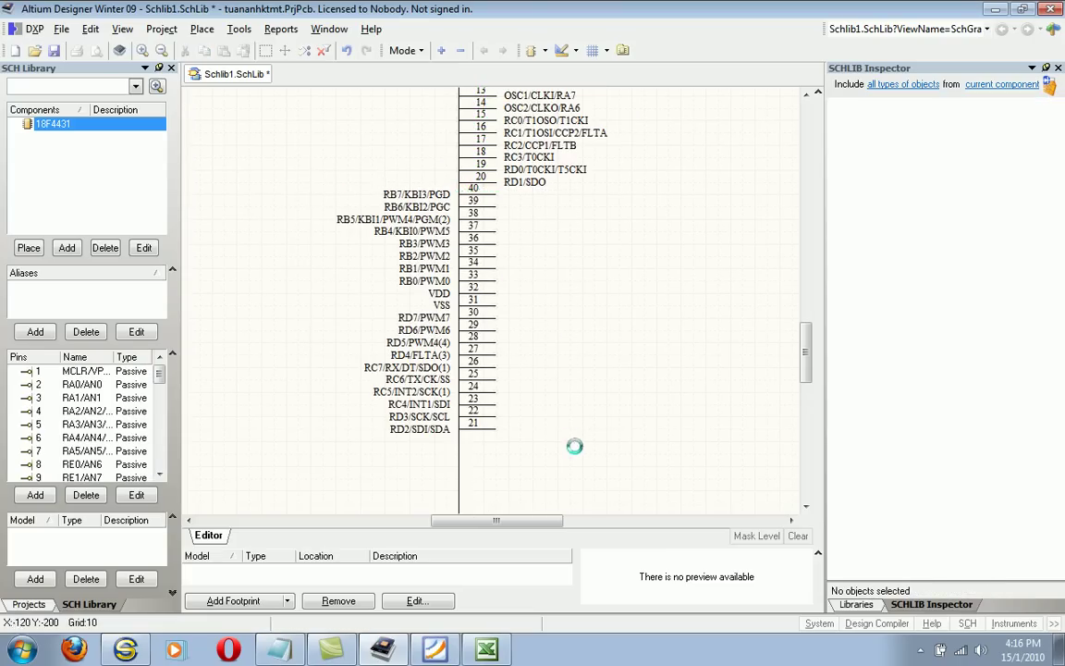
{"action": "left_click_drag", "start_coordinate": [471, 202], "coordinate": [785, 400]}
{"action": "right_click_drag", "start_coordinate": [642, 313], "coordinate": [512, 116]}
{"action": "left_click", "coordinate": [512, 118]}
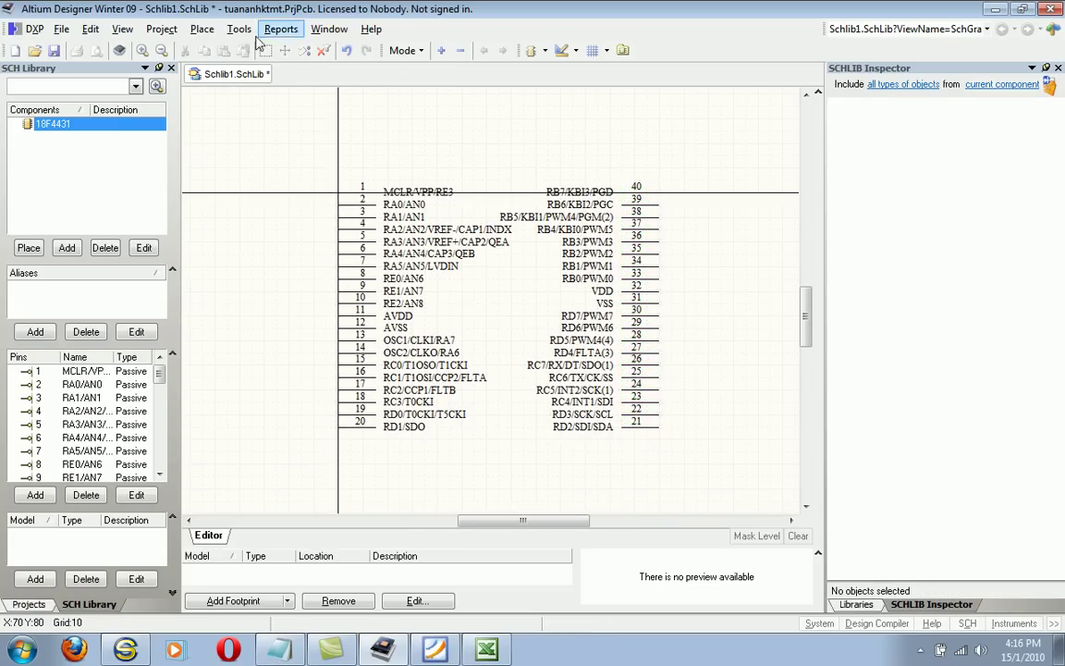
Place a rectangle as the component body between the two pin columns, from X 30, Y 10 to X 230, Y -200
{"action": "left_click", "coordinate": [201, 29]}
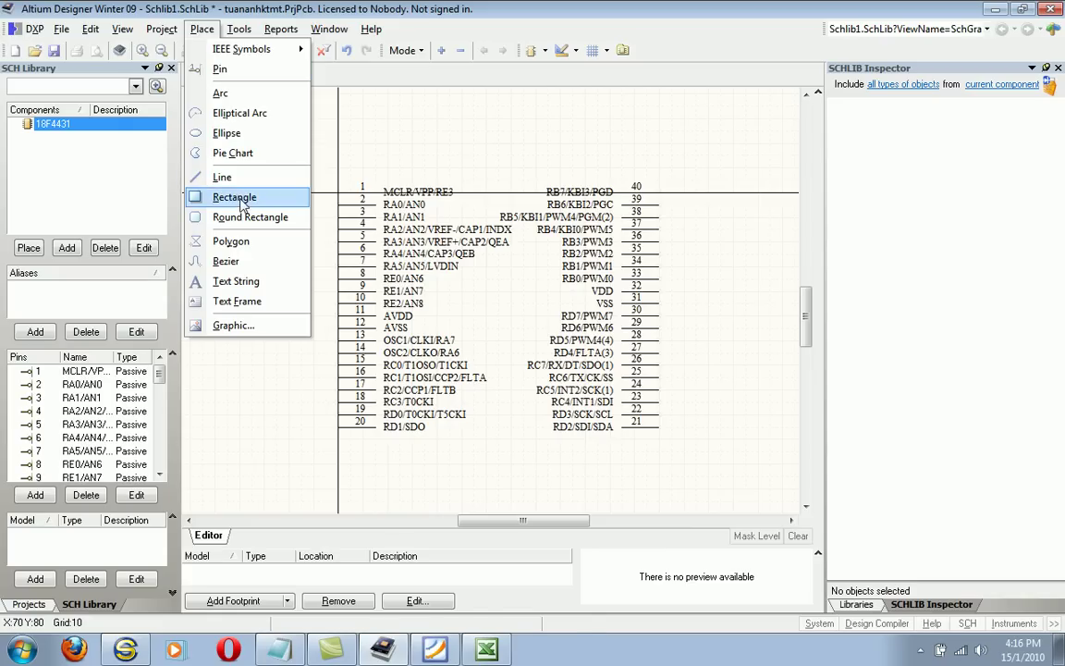
{"action": "left_click", "coordinate": [225, 195]}
{"action": "left_click", "coordinate": [377, 180]}
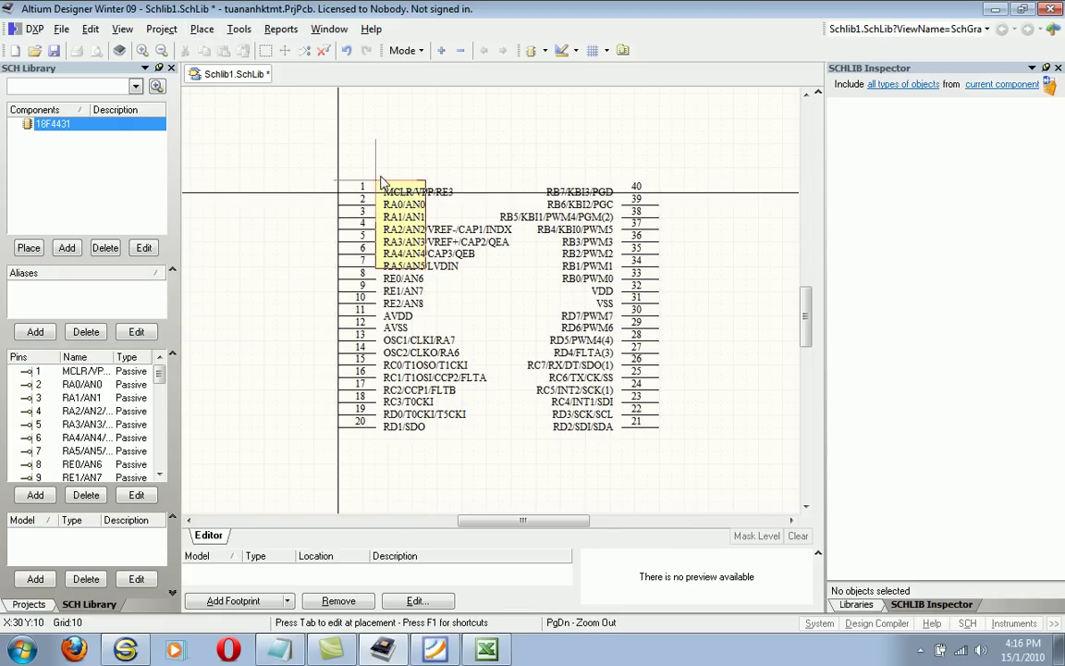
{"action": "left_click", "coordinate": [624, 443]}
{"action": "key", "text": "Escape"}
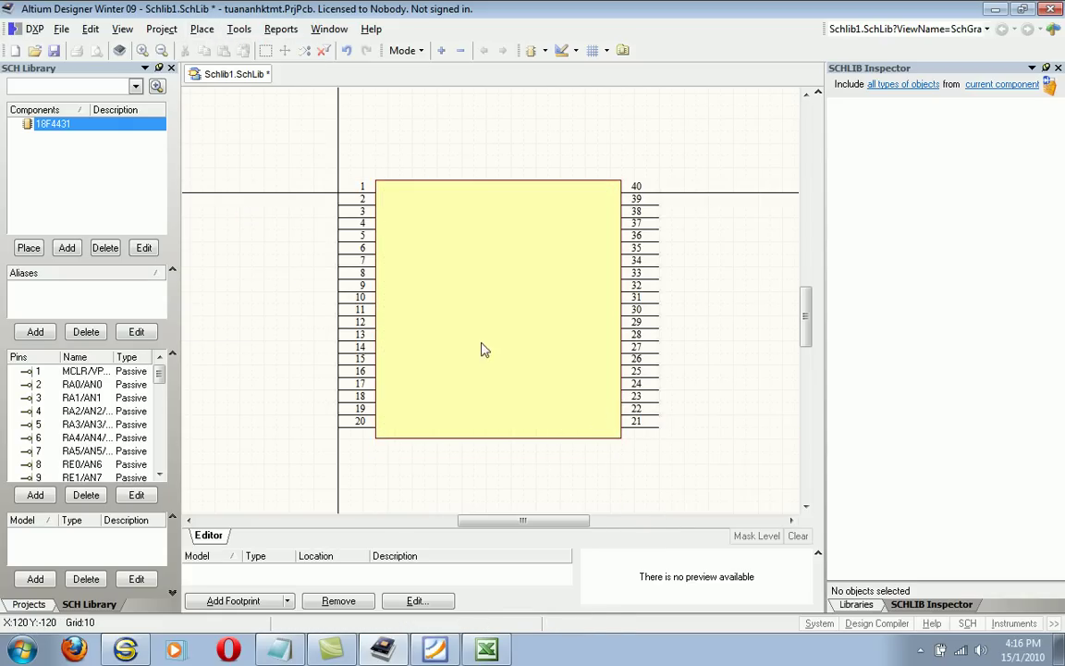
Send the body rectangle to the back, behind the pin names
{"action": "left_click", "coordinate": [481, 342]}
{"action": "left_click", "coordinate": [91, 29]}
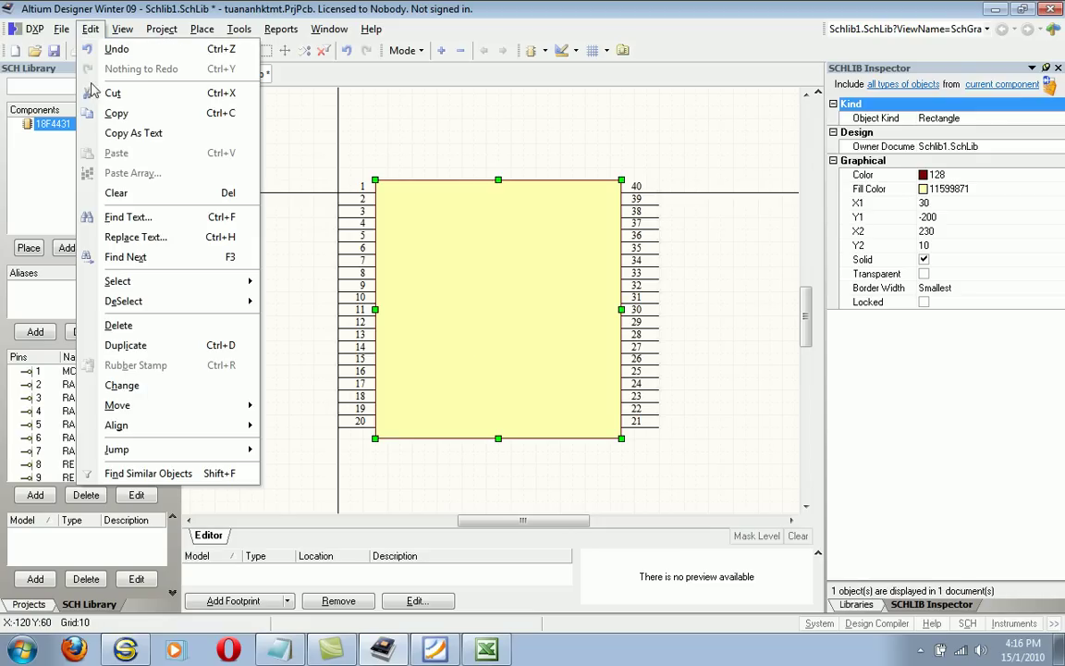
{"action": "mouse_move", "coordinate": [144, 404]}
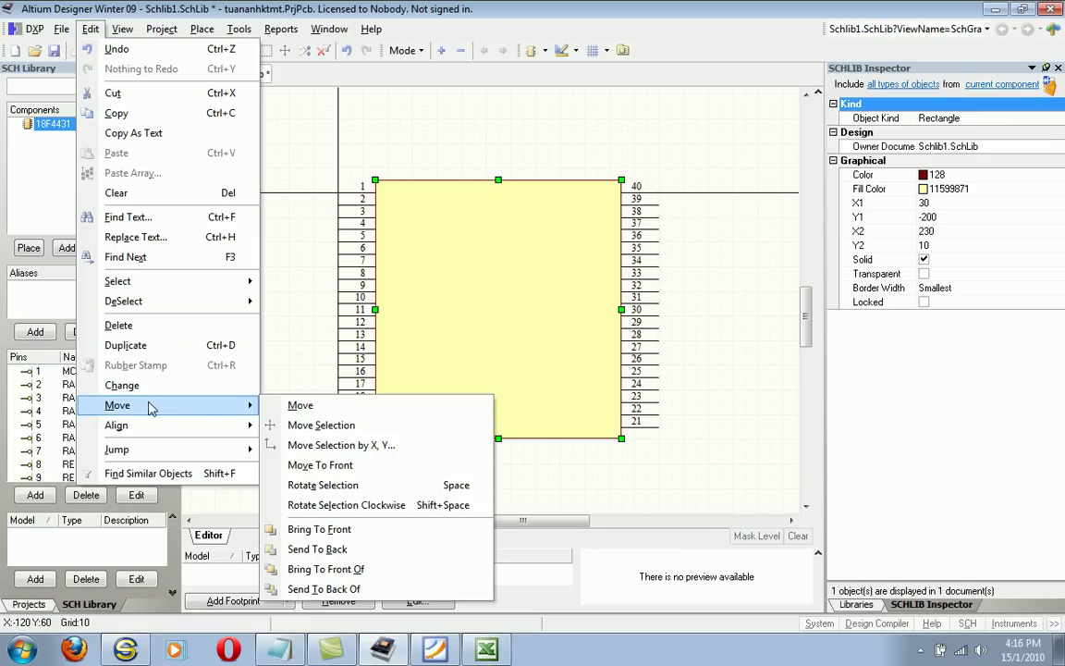
{"action": "left_click", "coordinate": [324, 549]}
{"action": "left_click", "coordinate": [536, 409]}
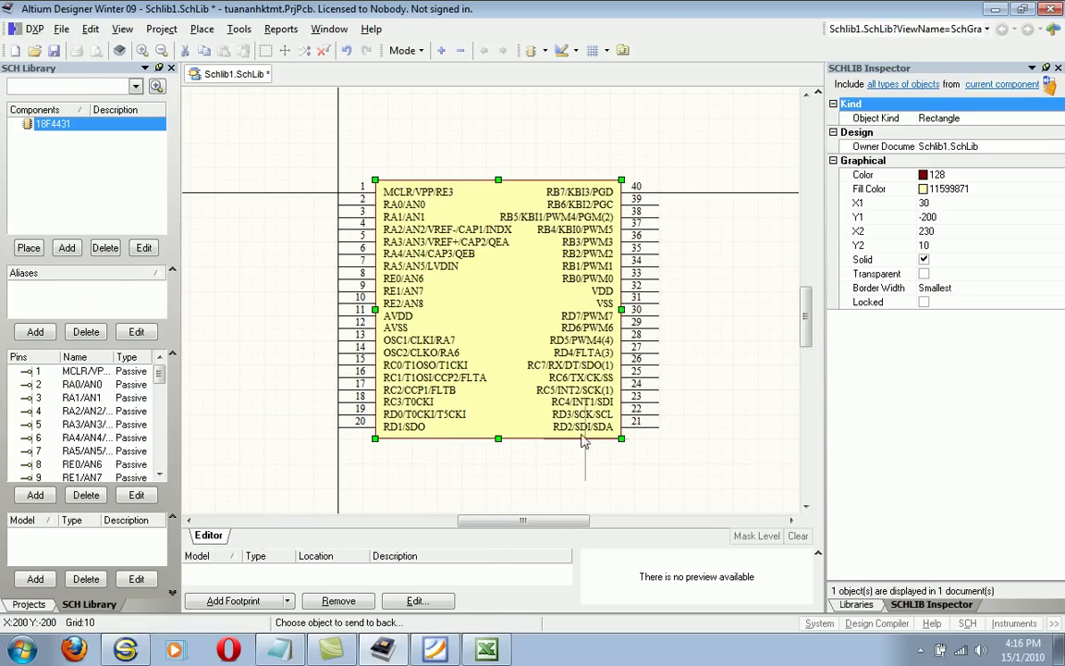
{"action": "right_click", "coordinate": [616, 396]}
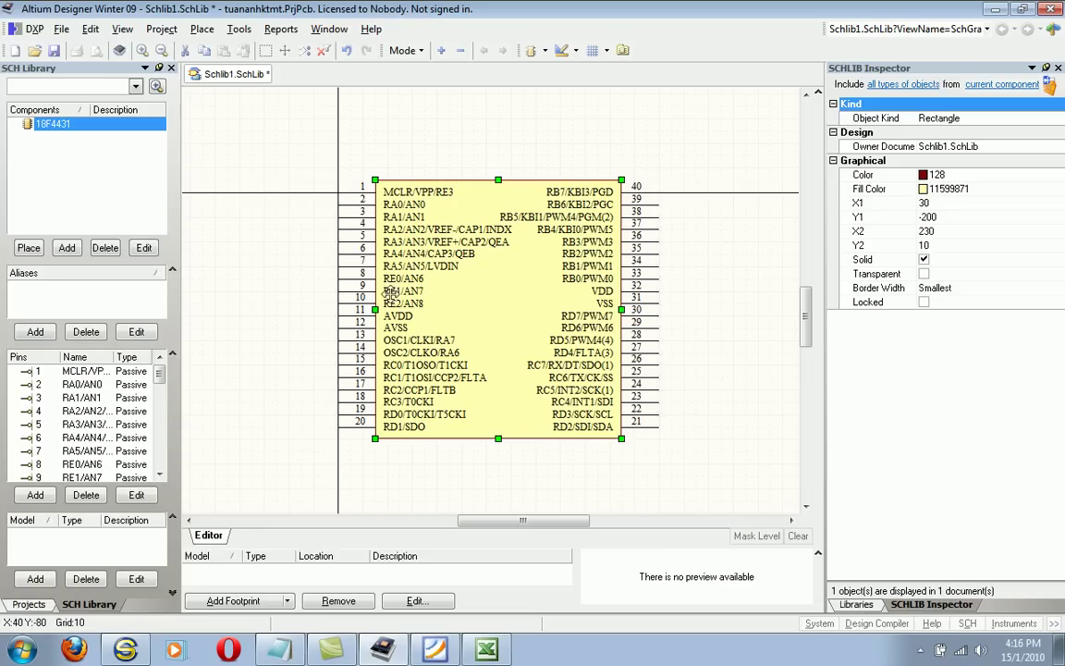
Set the border width of the component's body rectangle to Small
{"action": "double_click", "coordinate": [446, 386]}
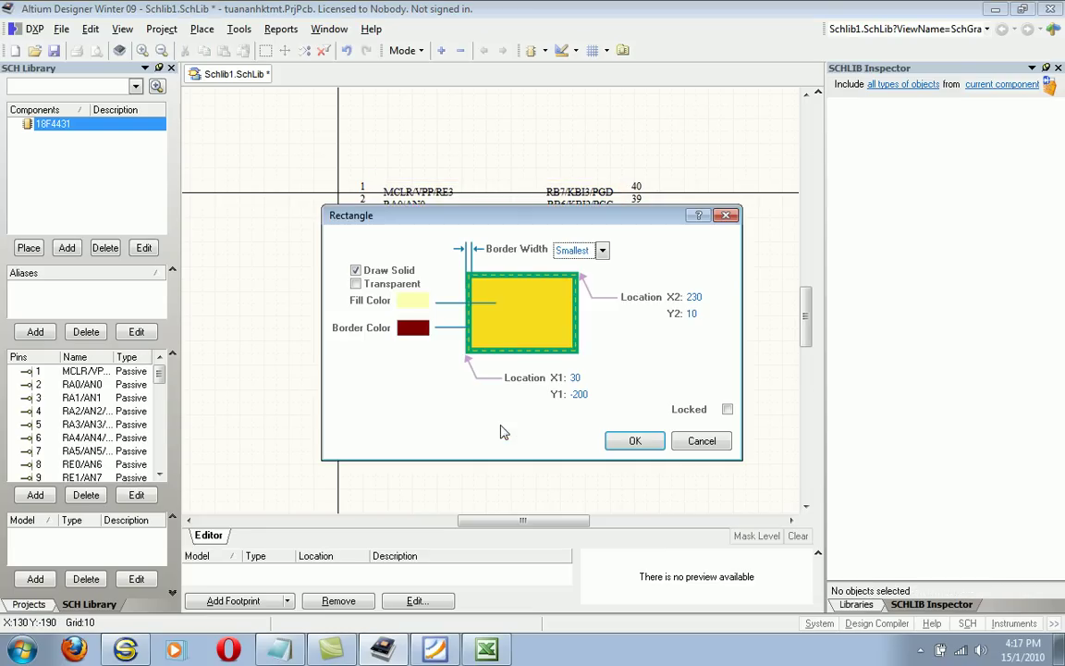
{"action": "left_click", "coordinate": [602, 250]}
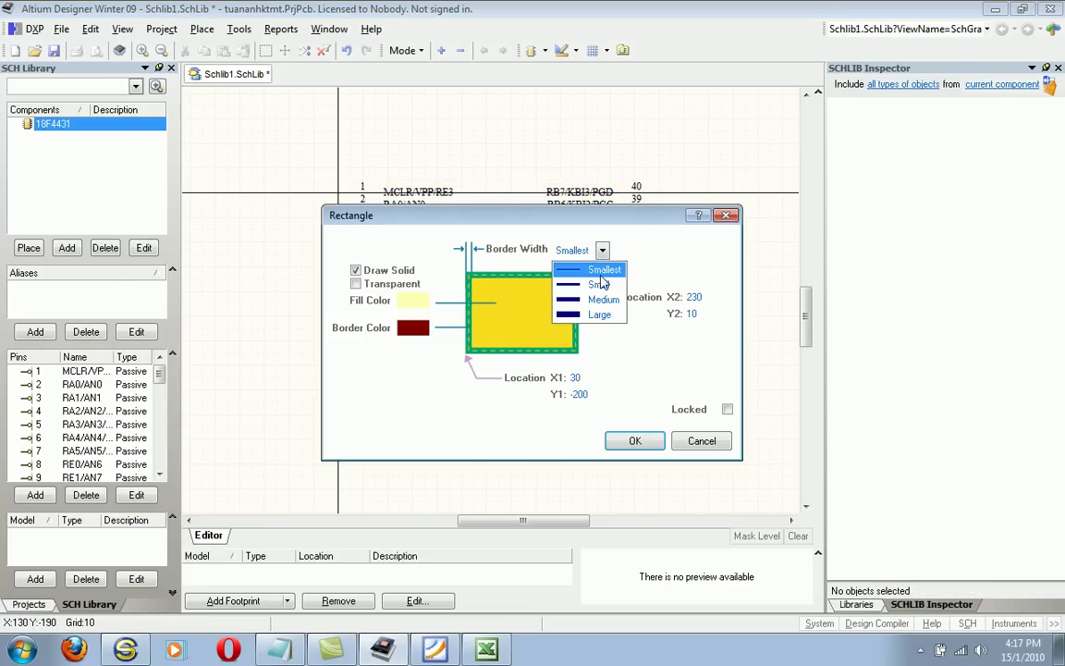
{"action": "left_click", "coordinate": [575, 283]}
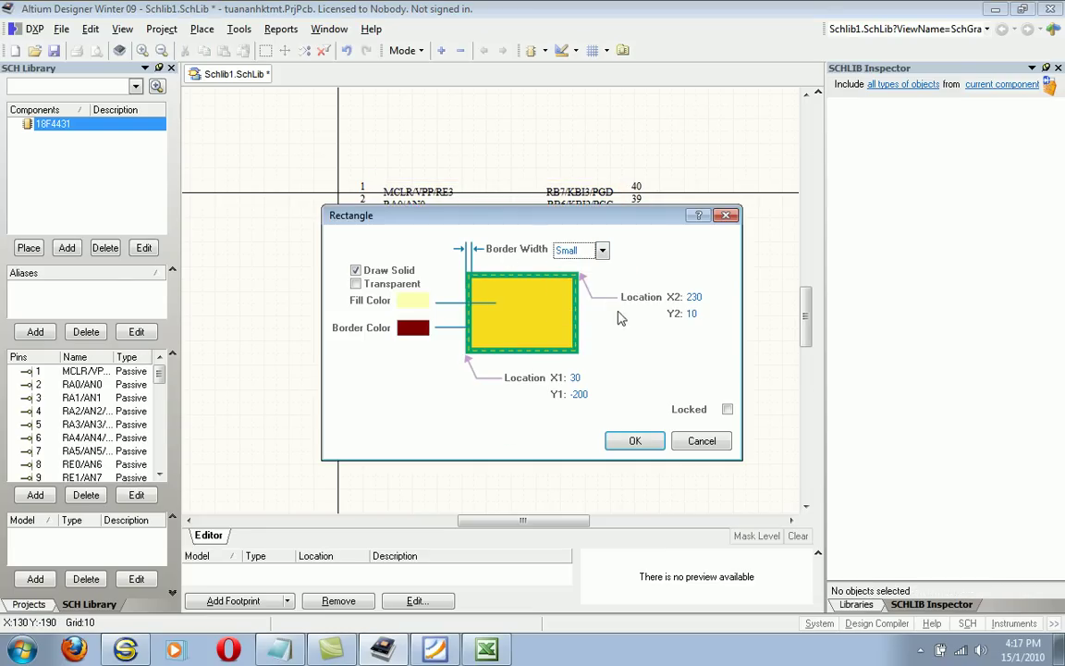
{"action": "left_click", "coordinate": [632, 440]}
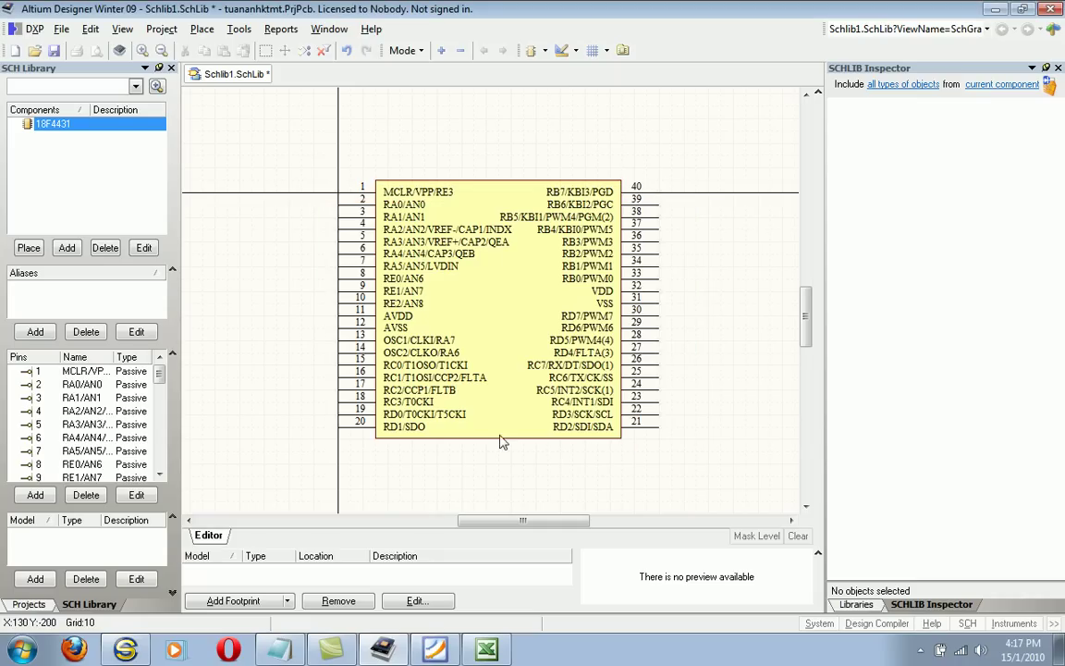
Place a small notch rectangle centred on the body's upper edge, from X 110, Y 10 to X 150, Y 0
{"action": "scroll", "coordinate": [419, 343], "scroll_direction": "up", "scroll_amount": 1, "text": "ctrl"}
{"action": "right_click_drag", "start_coordinate": [485, 142], "coordinate": [458, 150]}
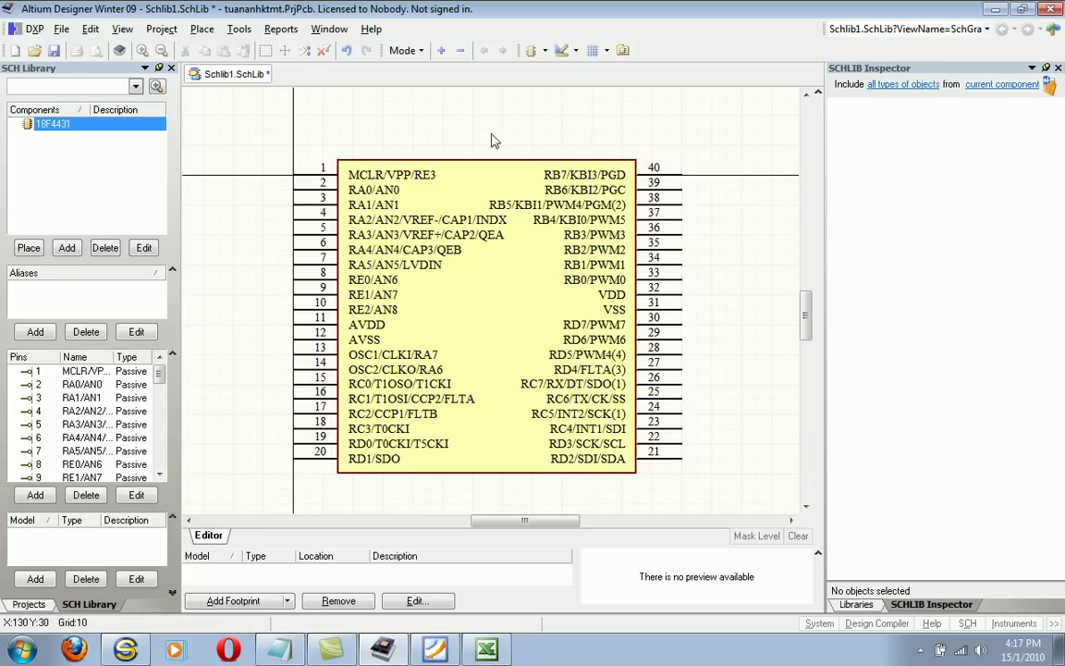
{"action": "left_click", "coordinate": [201, 29]}
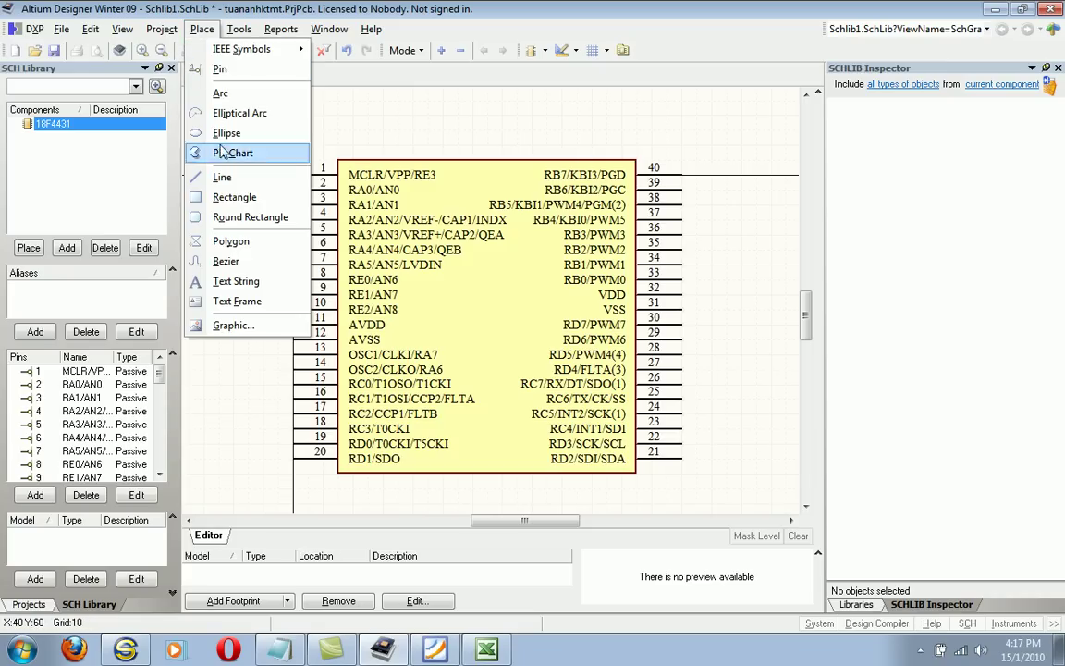
{"action": "left_click", "coordinate": [222, 197]}
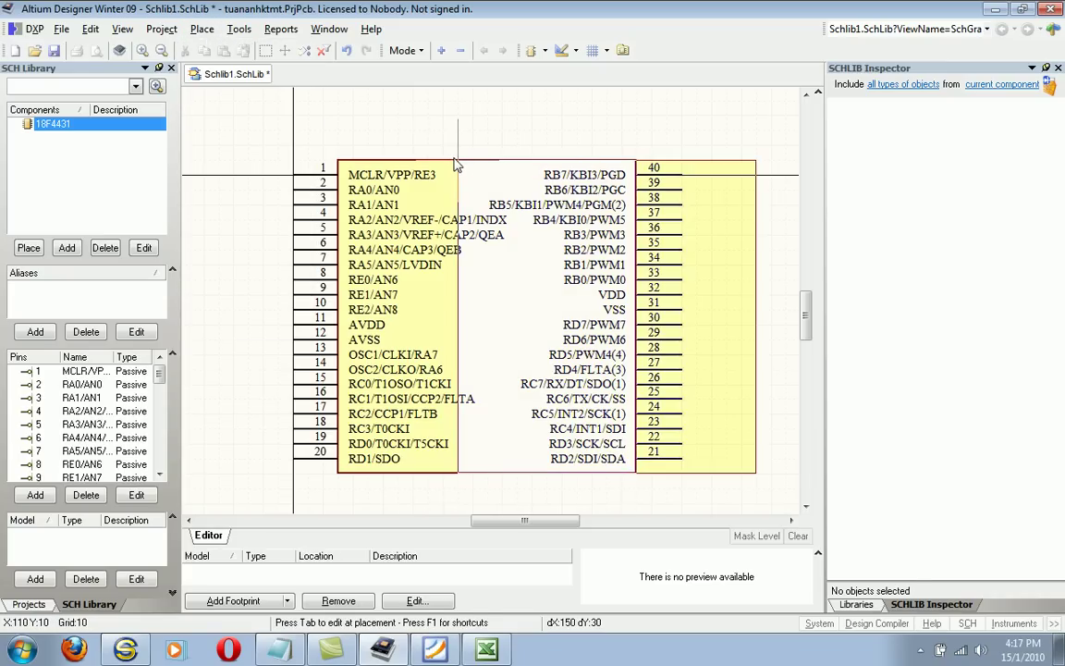
{"action": "left_click", "coordinate": [457, 162]}
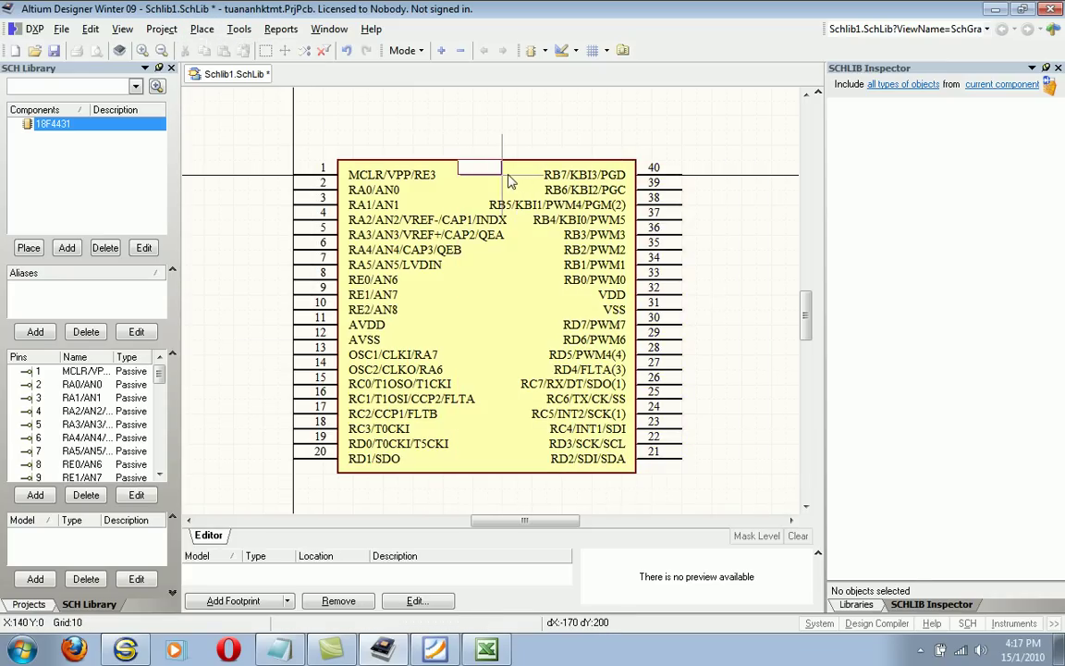
{"action": "left_click", "coordinate": [516, 175]}
{"action": "right_click", "coordinate": [701, 145]}
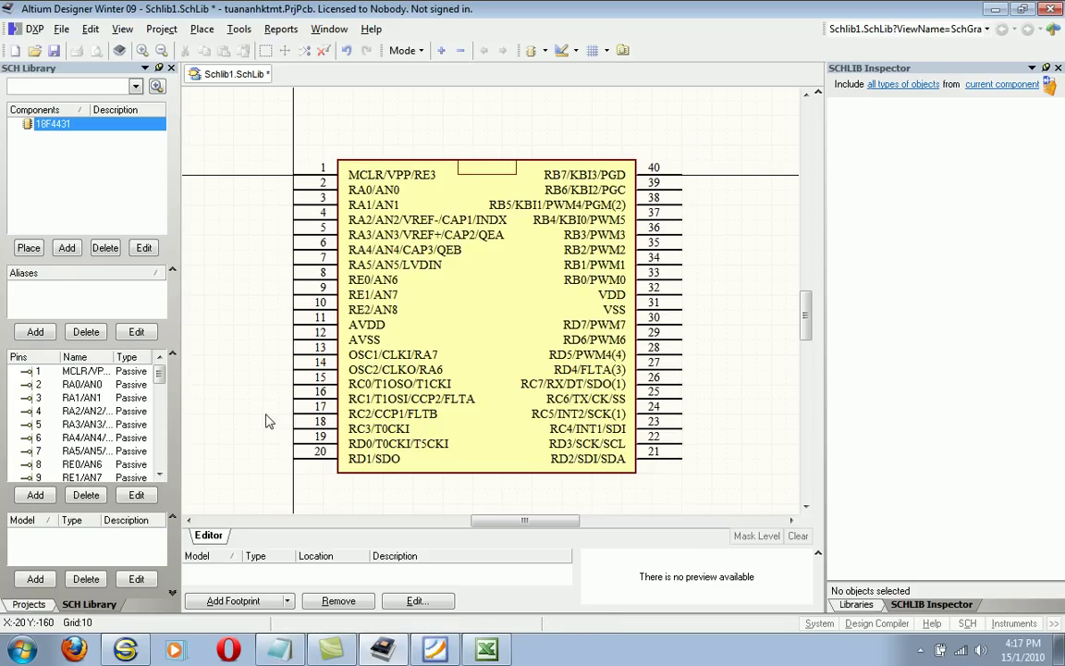
Open a new footprint model for the 18F4431 component, with its dialog moved clear of the symbol
{"action": "right_click_drag", "start_coordinate": [265, 421], "coordinate": [273, 388]}
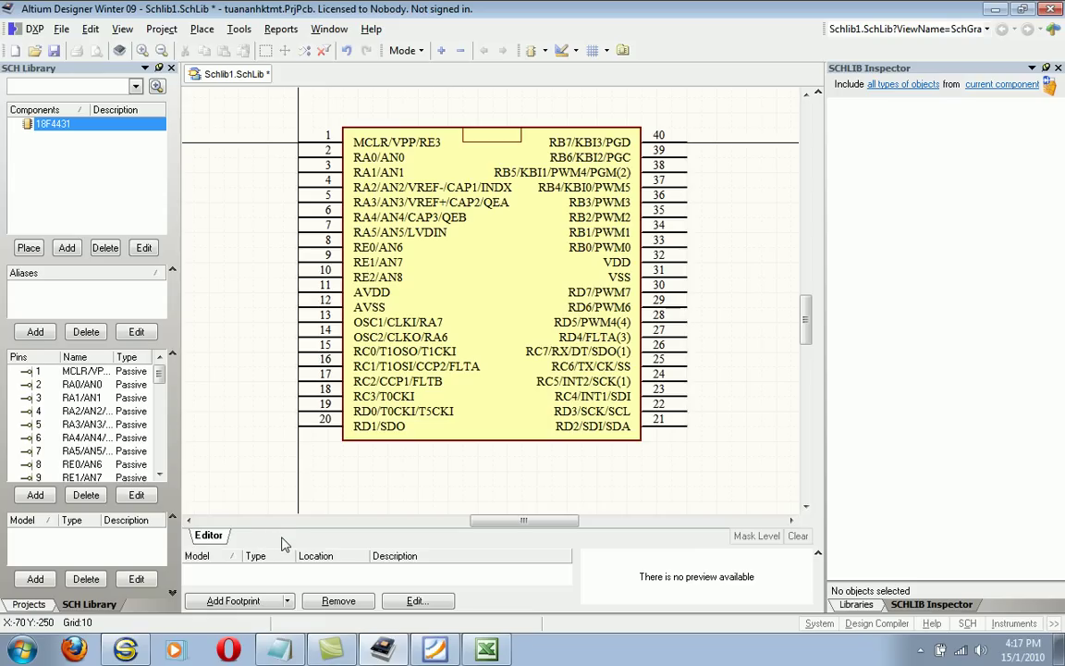
{"action": "left_click", "coordinate": [289, 601]}
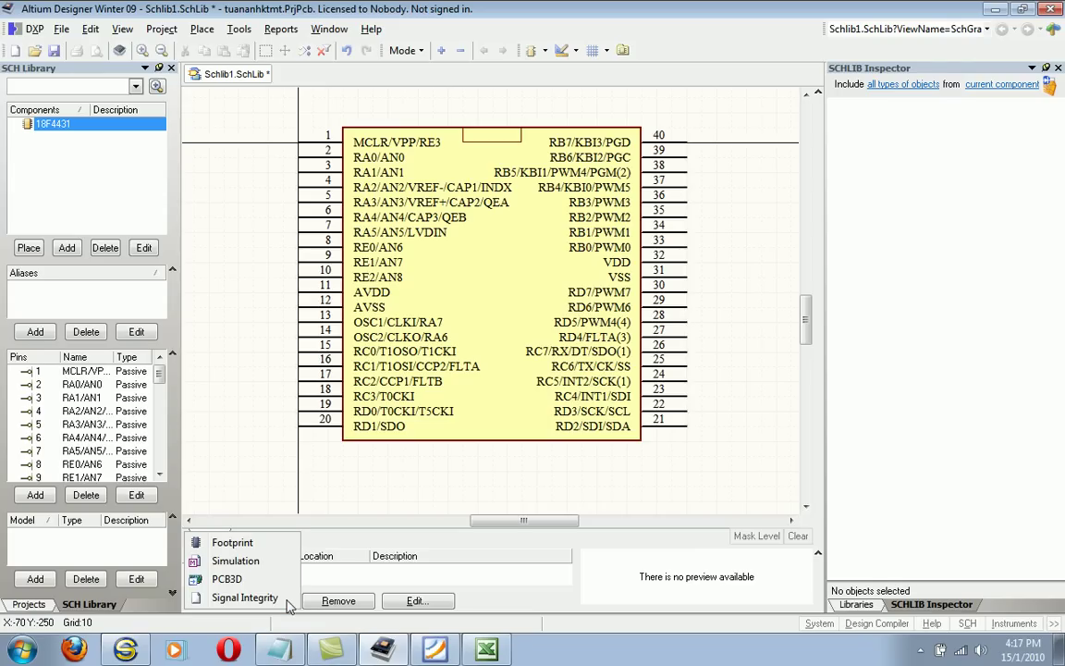
{"action": "left_click", "coordinate": [236, 544]}
{"action": "left_click_drag", "start_coordinate": [470, 102], "coordinate": [707, 92]}
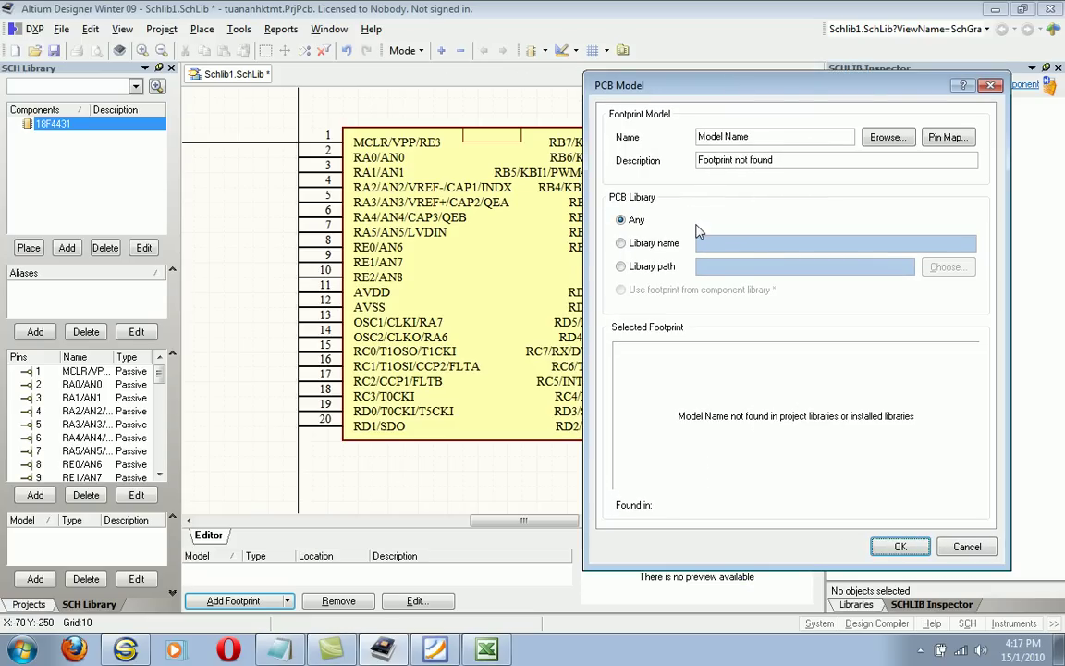
Enter DIP40 as the footprint model name and examine its 3D preview up close
{"action": "left_click_drag", "start_coordinate": [759, 137], "coordinate": [705, 139]}
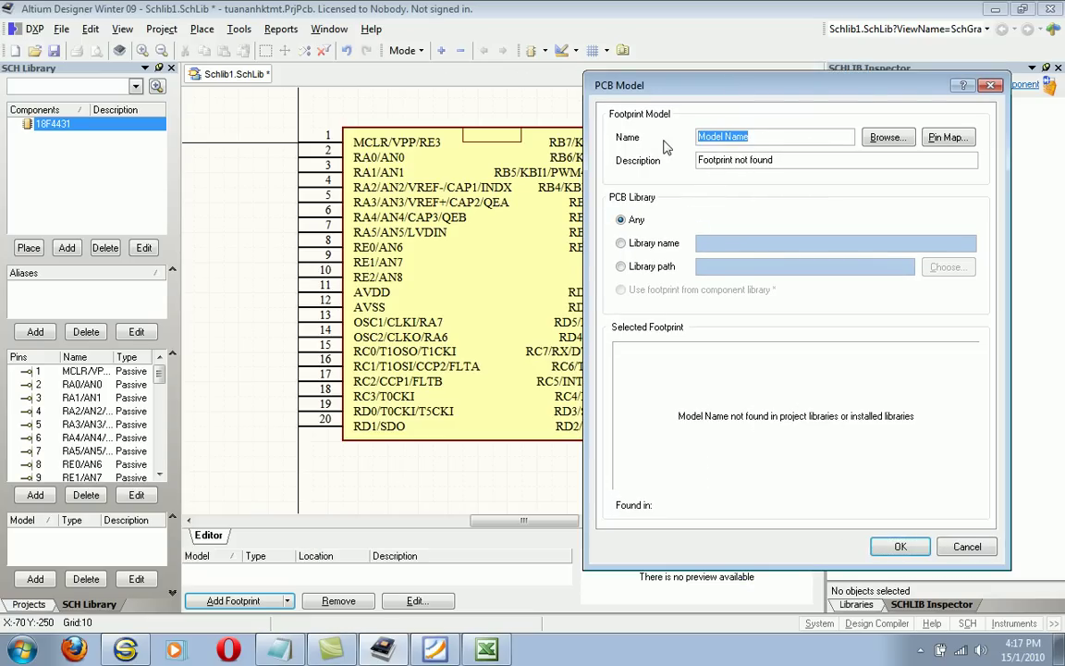
{"action": "type", "text": "DIP40"}
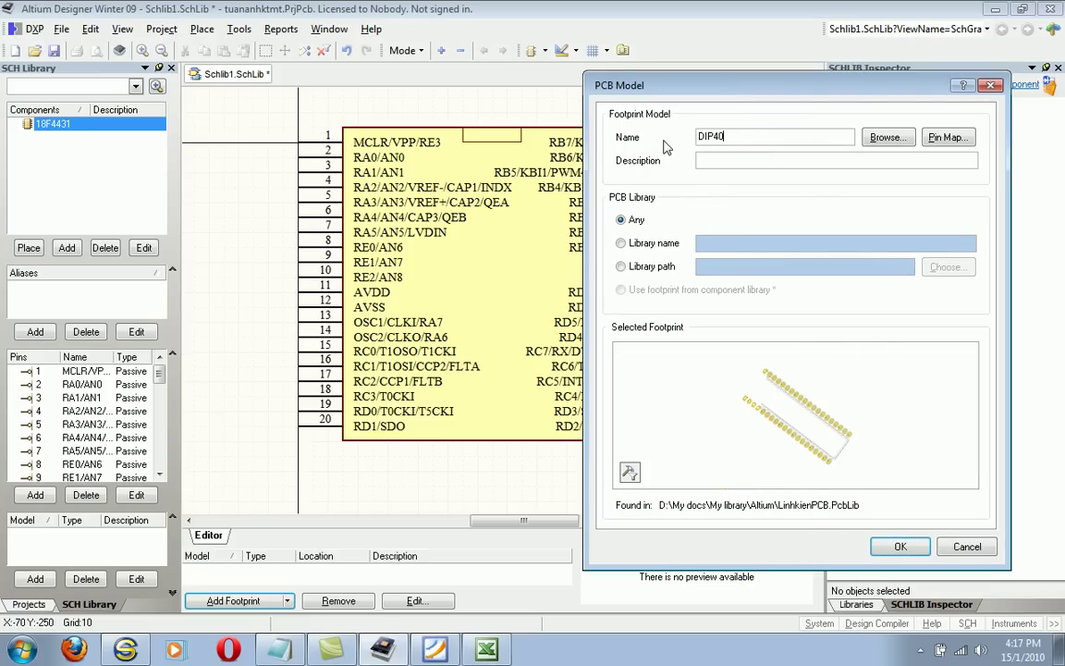
{"action": "mouse_move", "coordinate": [804, 416]}
{"action": "left_mouse_down"}
{"action": "mouse_move", "coordinate": [832, 379]}
{"action": "mouse_move", "coordinate": [843, 427]}
{"action": "mouse_move", "coordinate": [794, 428]}
{"action": "left_mouse_up"}
{"action": "scroll", "coordinate": [712, 384], "scroll_direction": "up", "scroll_amount": 5}
{"action": "left_click_drag", "start_coordinate": [647, 344], "coordinate": [738, 398]}
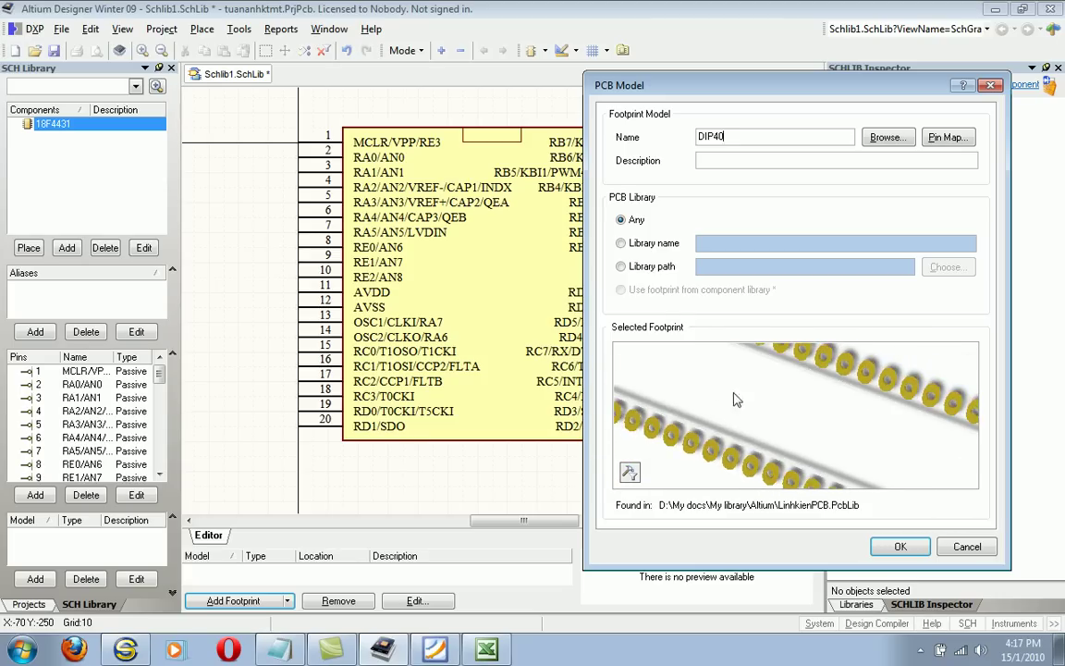
Name the footprint model 40chan and add it to the component
{"action": "left_click_drag", "start_coordinate": [739, 136], "coordinate": [687, 139]}
{"action": "left_click_drag", "start_coordinate": [698, 347], "coordinate": [777, 397]}
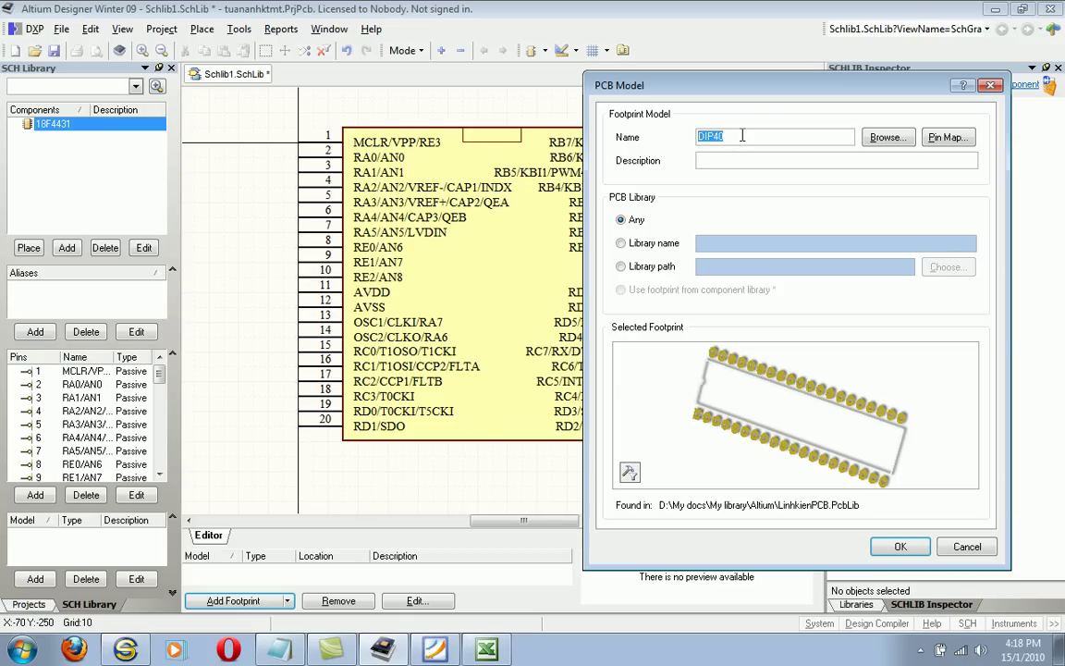
{"action": "type", "text": "40chan"}
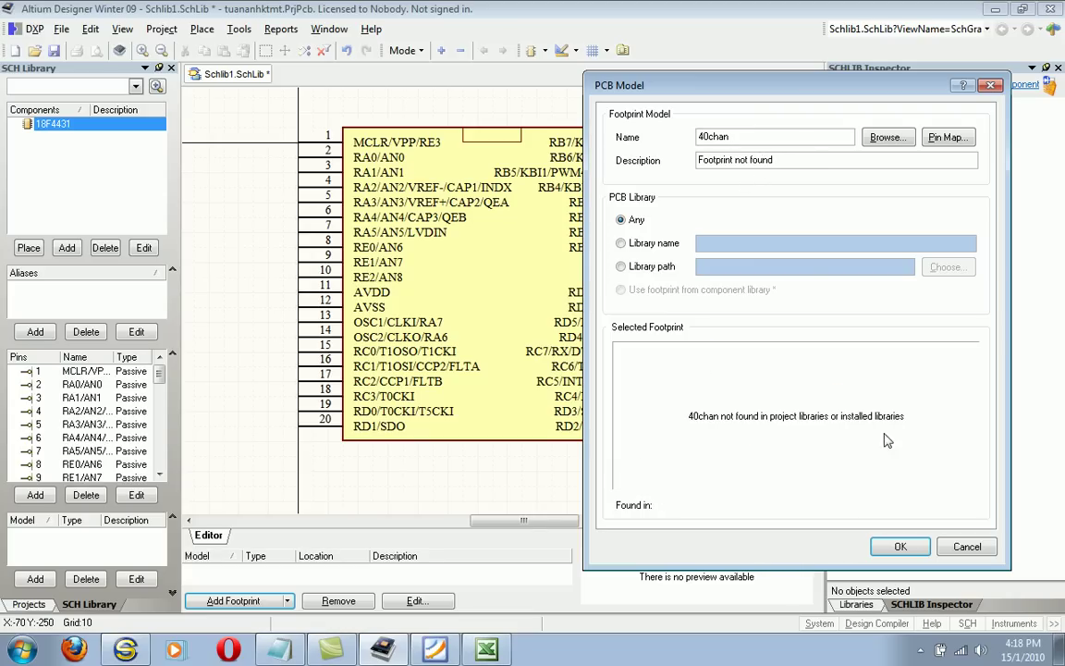
{"action": "left_click", "coordinate": [897, 545]}
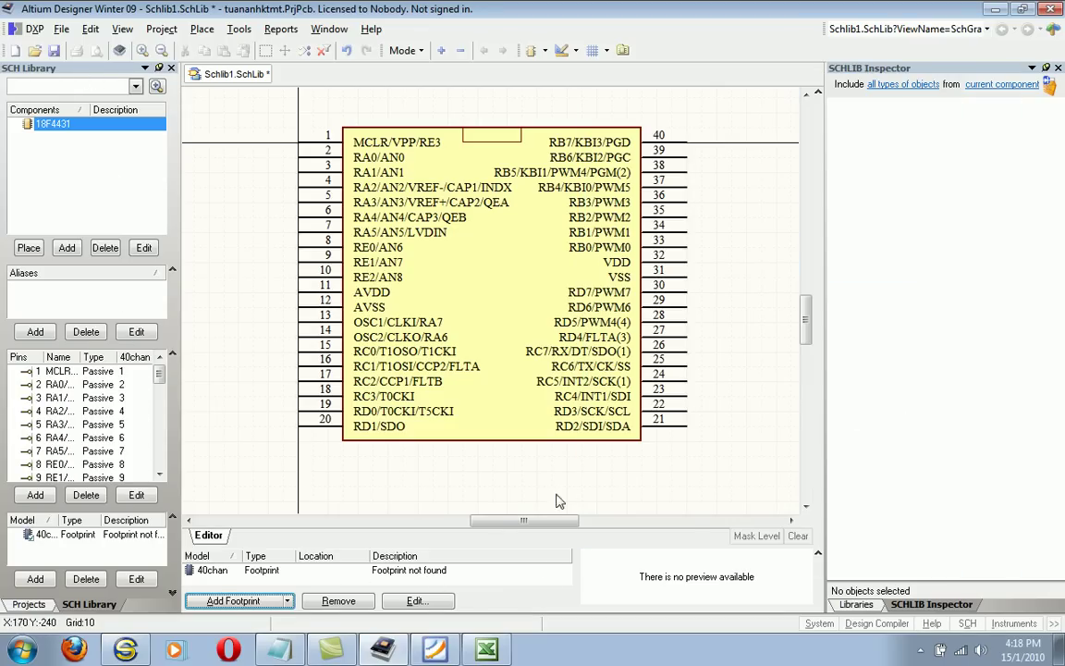
Add a new PCB library to the project that contains Schlib1.SchLib
{"action": "left_click", "coordinate": [29, 603]}
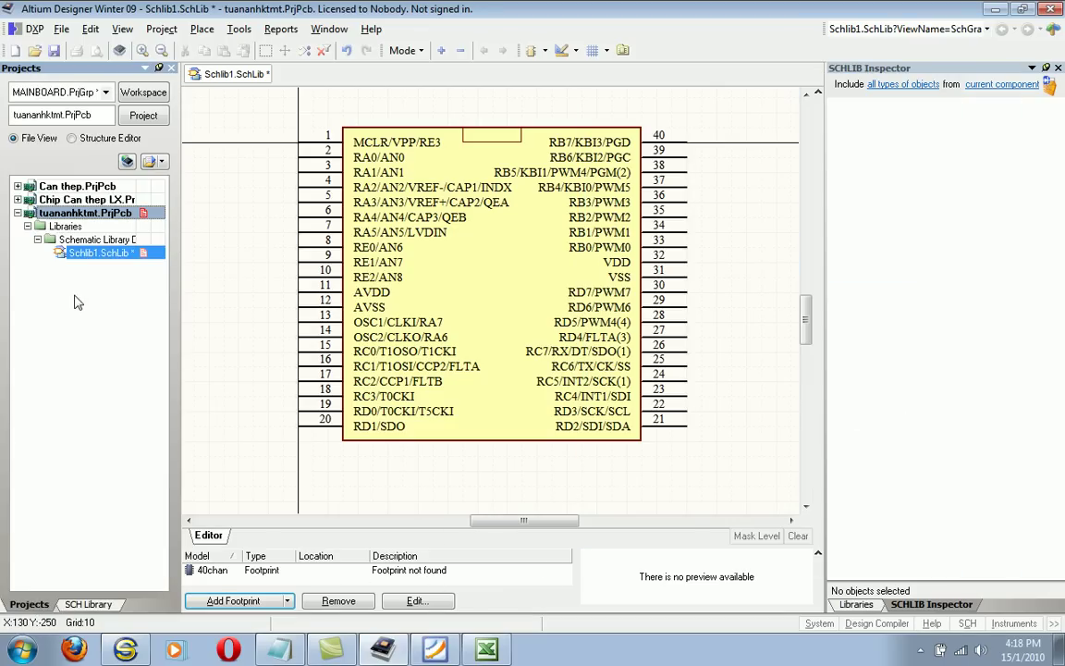
{"action": "right_click", "coordinate": [80, 217]}
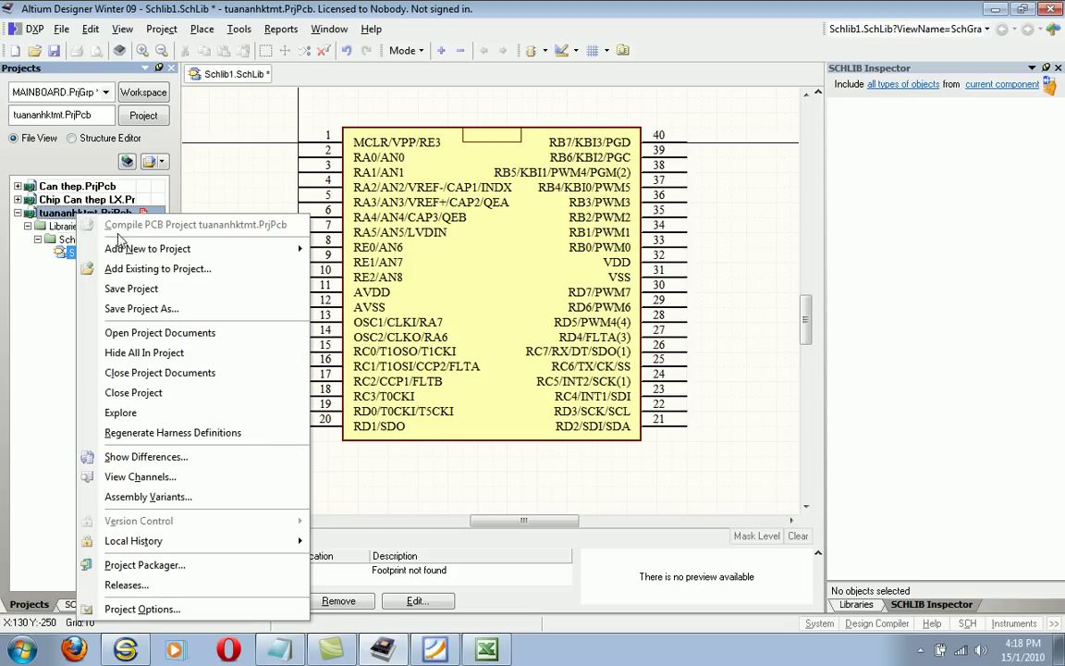
{"action": "mouse_move", "coordinate": [119, 245]}
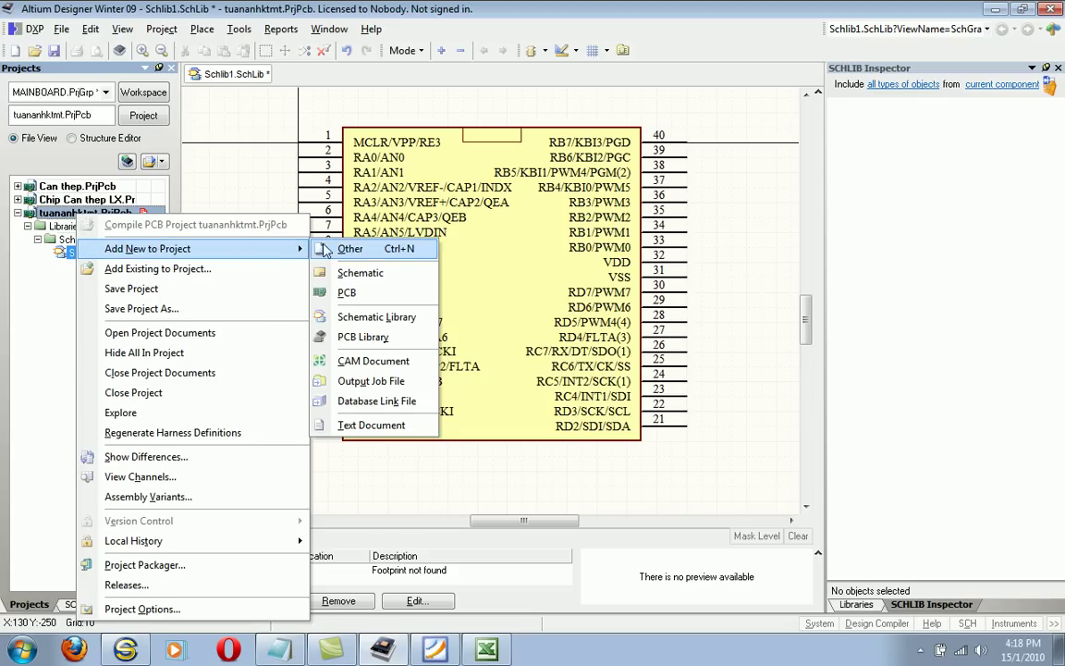
{"action": "left_click", "coordinate": [361, 336]}
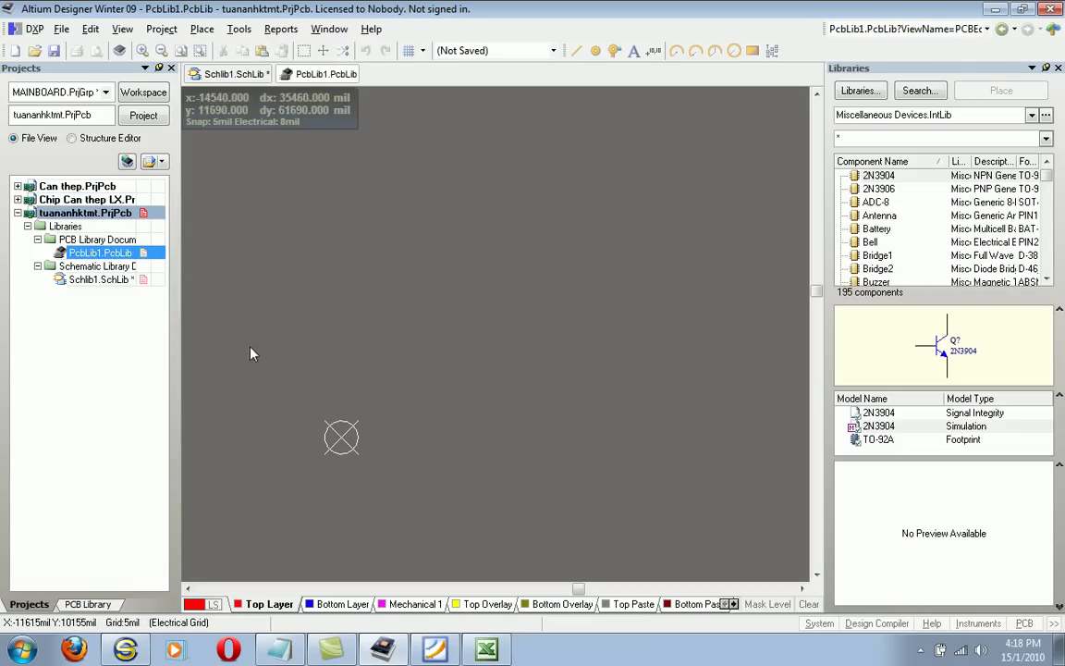
Place a trial pad near the origin of the PCB library, at about X -75, Y -155 mil
{"action": "mouse_move", "coordinate": [357, 424]}
{"action": "right_mouse_down"}
{"action": "mouse_move", "coordinate": [475, 336]}
{"action": "mouse_move", "coordinate": [472, 291]}
{"action": "mouse_move", "coordinate": [458, 279]}
{"action": "right_mouse_up"}
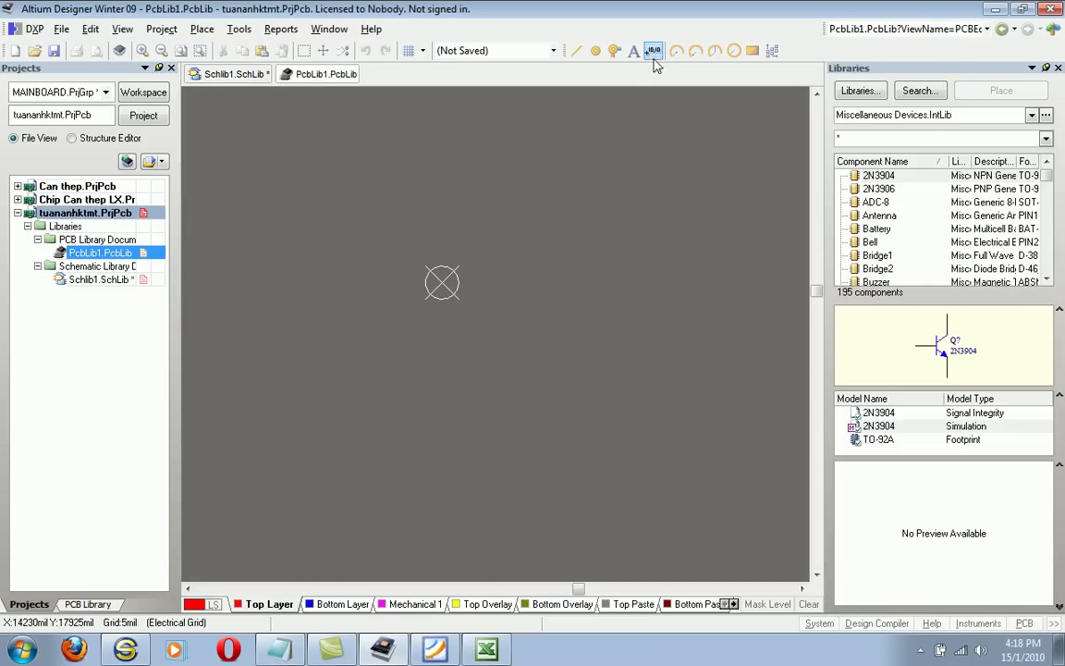
{"action": "left_click", "coordinate": [441, 283]}
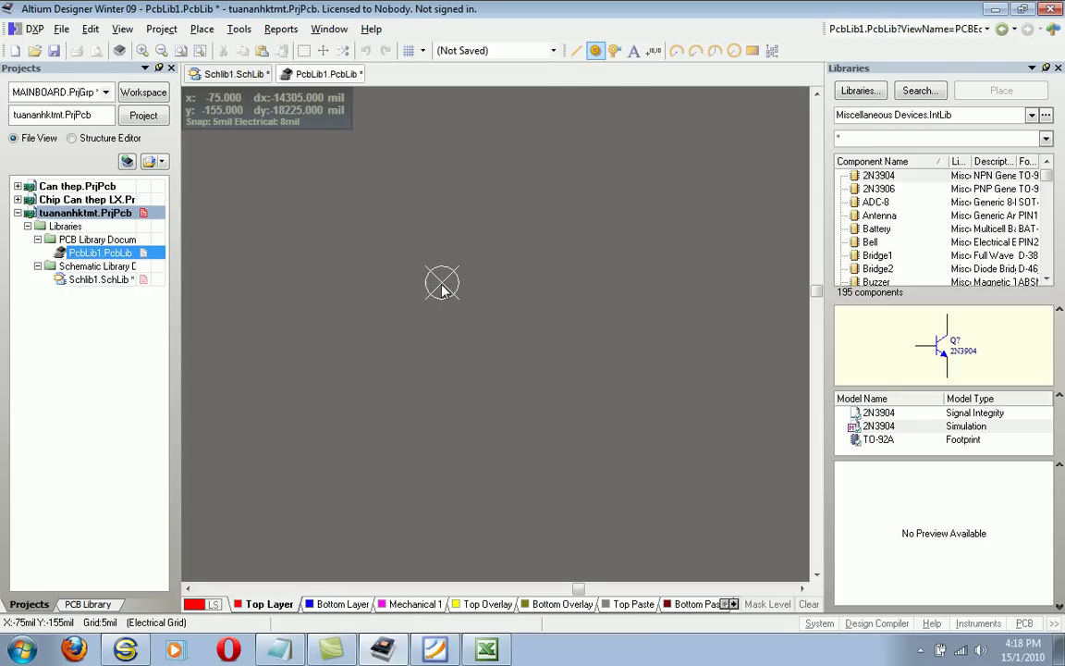
{"action": "right_click", "coordinate": [390, 344]}
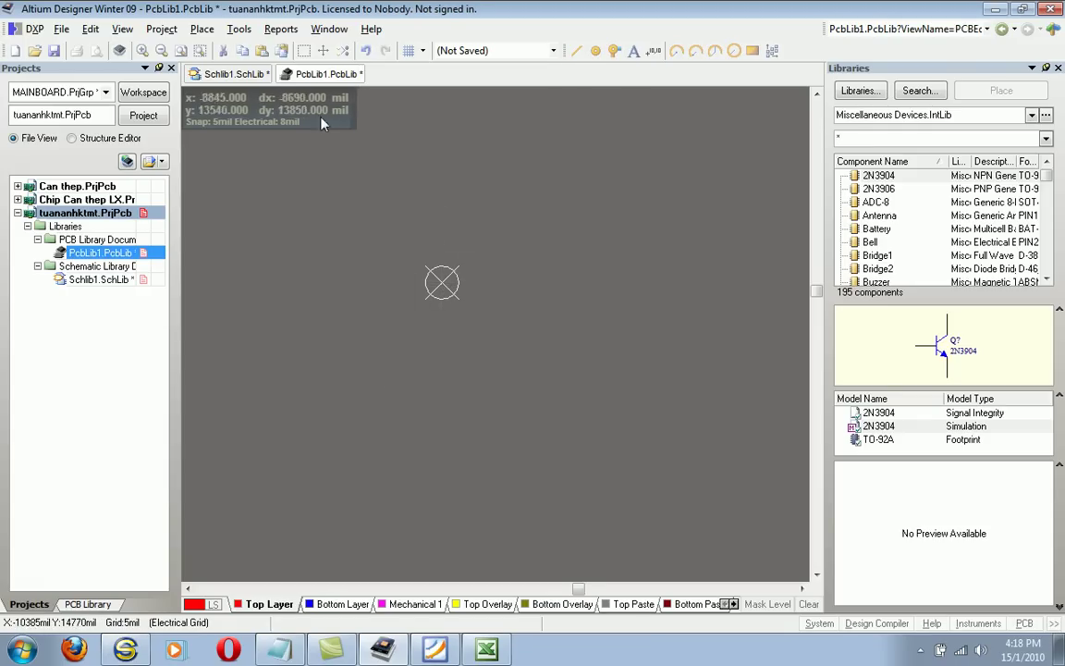
{"action": "left_click", "coordinate": [180, 50]}
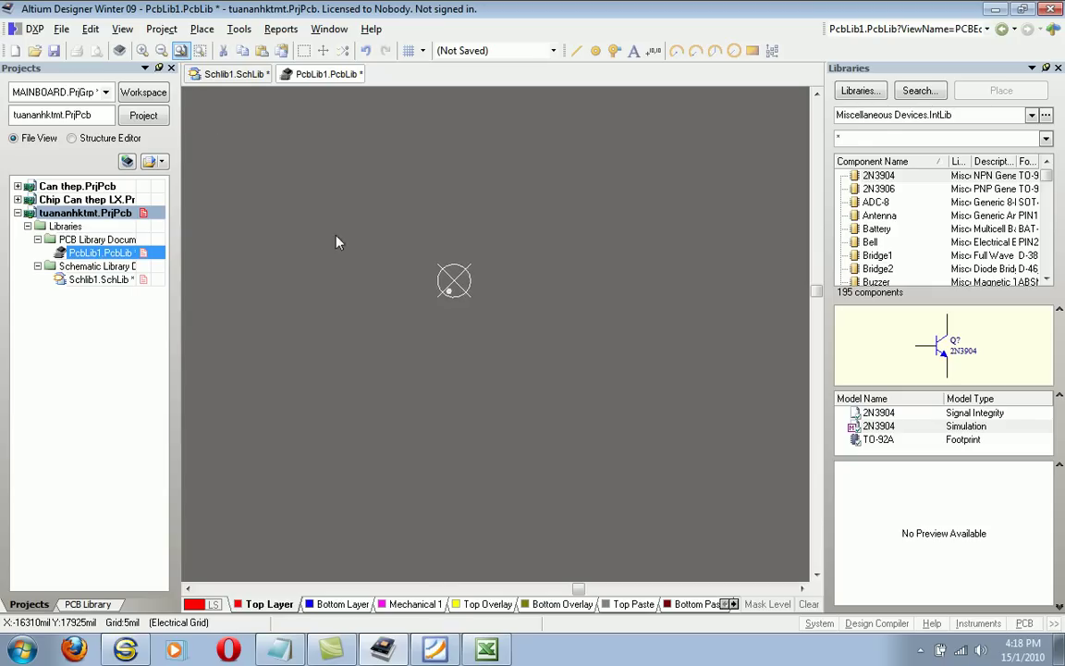
{"action": "key", "text": "ctrl+Page_Down"}
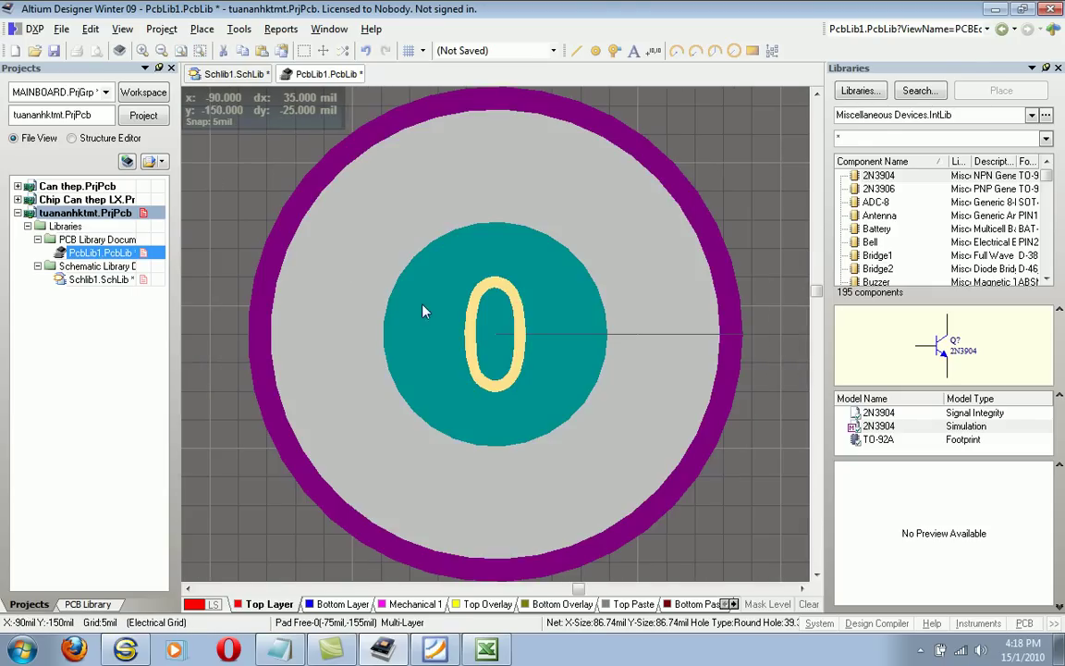
Move the trial pad up beside the origin marker and delete it
{"action": "scroll", "coordinate": [429, 309], "scroll_direction": "down", "scroll_amount": 8, "text": "ctrl"}
{"action": "scroll", "coordinate": [440, 335], "scroll_direction": "up", "scroll_amount": 1, "text": "ctrl"}
{"action": "left_click", "coordinate": [432, 313]}
{"action": "left_click_drag", "start_coordinate": [432, 314], "coordinate": [424, 183]}
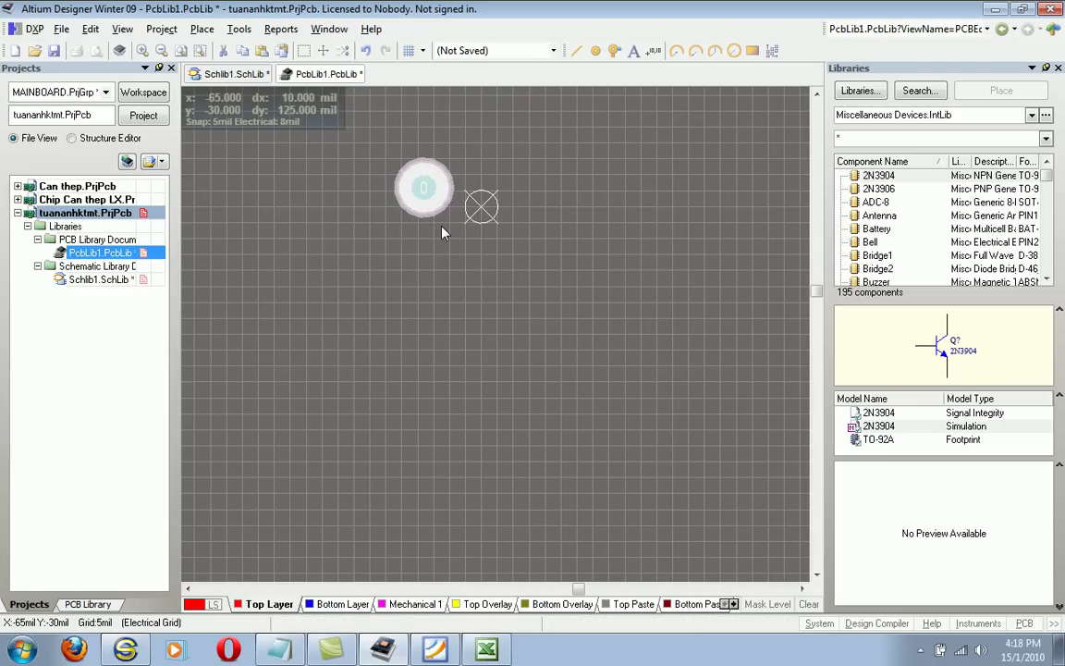
{"action": "key", "text": "Delete"}
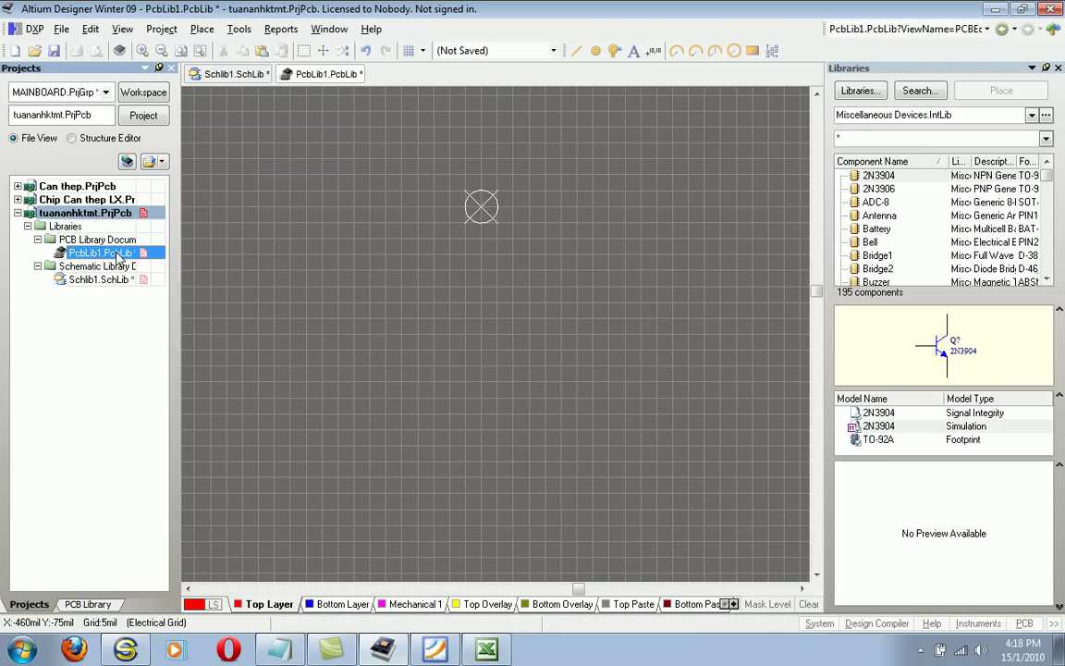
Start the Component Wizard and choose the Dual In-line Packages (DIP) pattern with Metric (mm) units
{"action": "right_click", "coordinate": [121, 258]}
{"action": "left_click", "coordinate": [237, 30]}
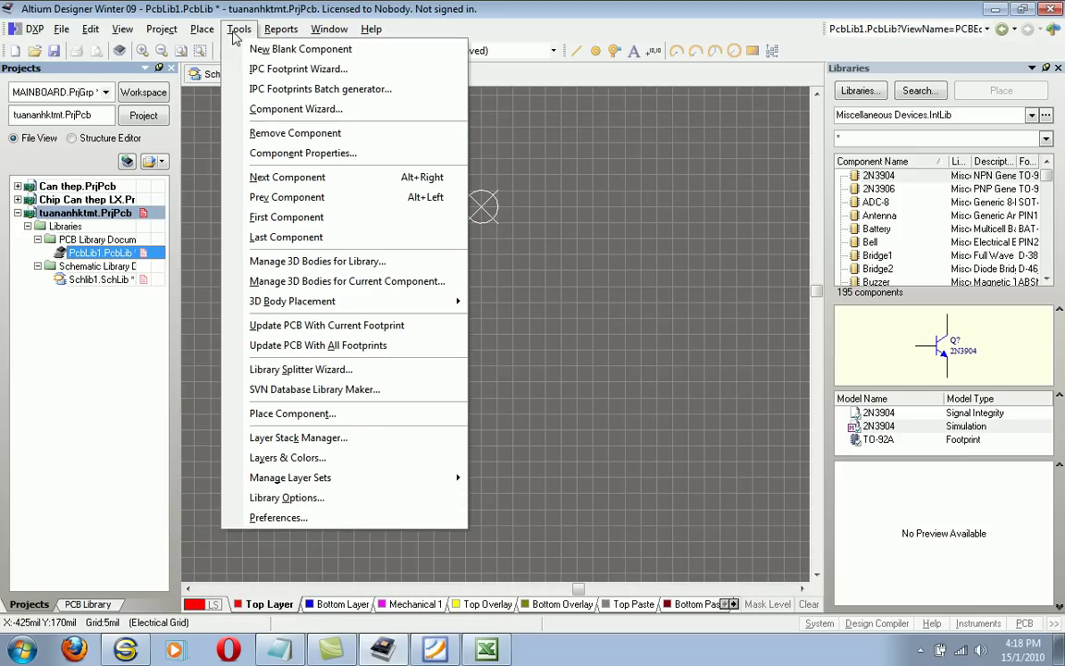
{"action": "left_click", "coordinate": [350, 111]}
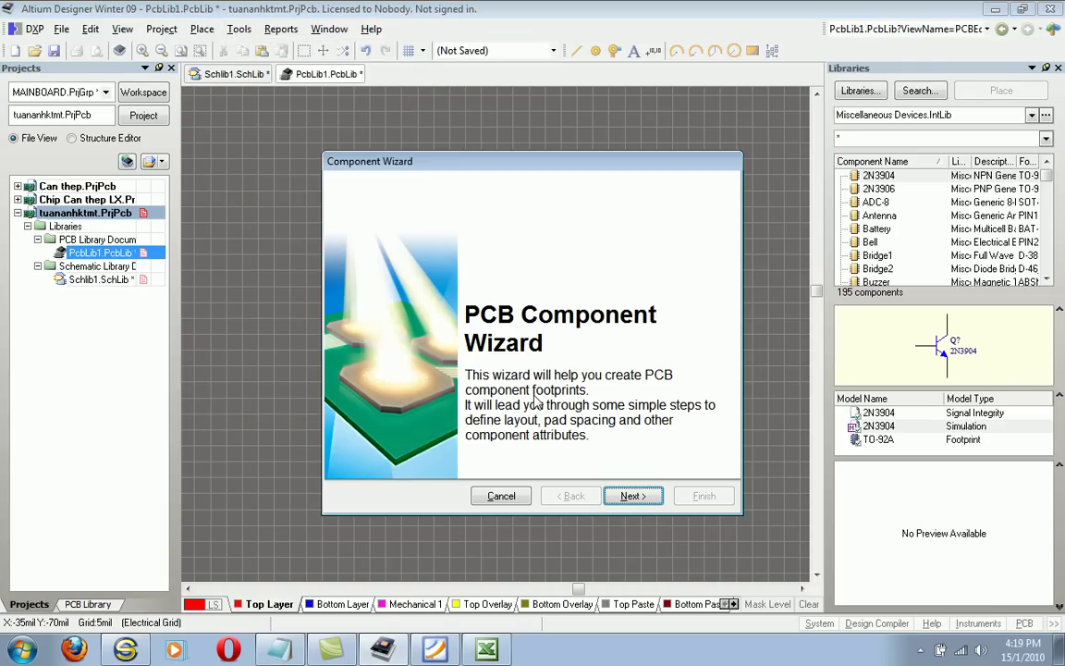
{"action": "left_click", "coordinate": [634, 496]}
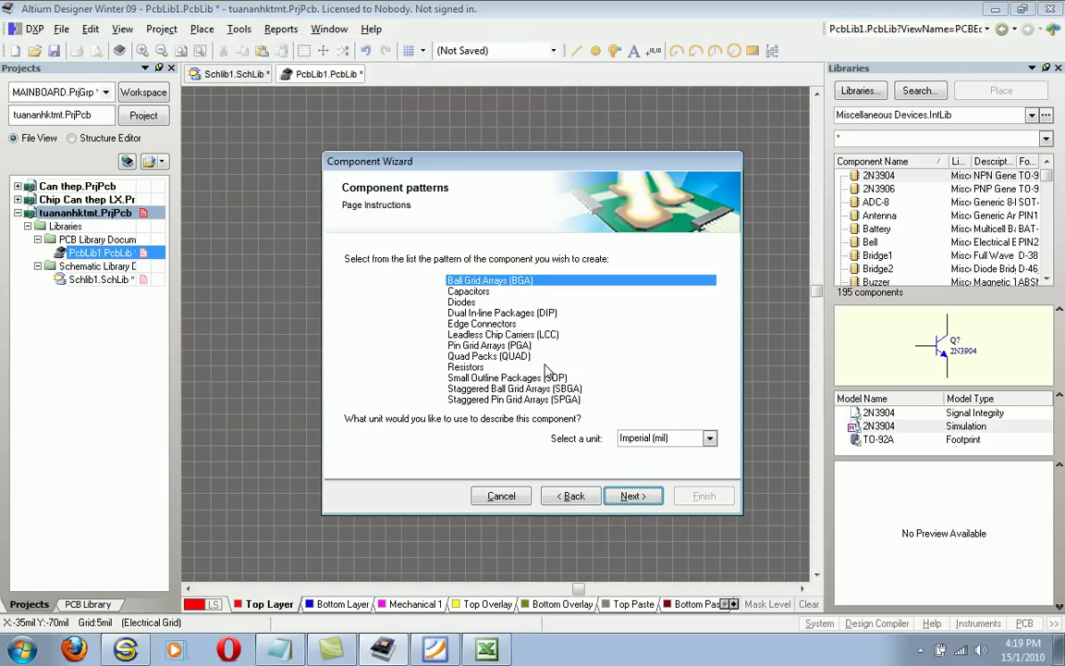
{"action": "left_click", "coordinate": [471, 315]}
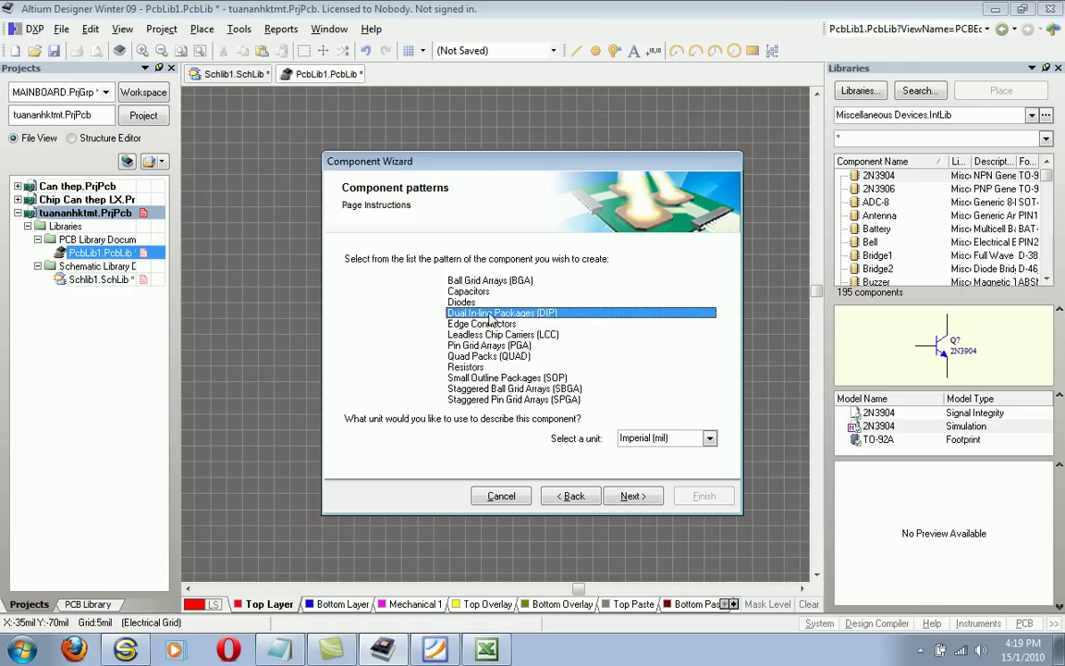
{"action": "left_click", "coordinate": [670, 438]}
{"action": "left_click", "coordinate": [662, 455]}
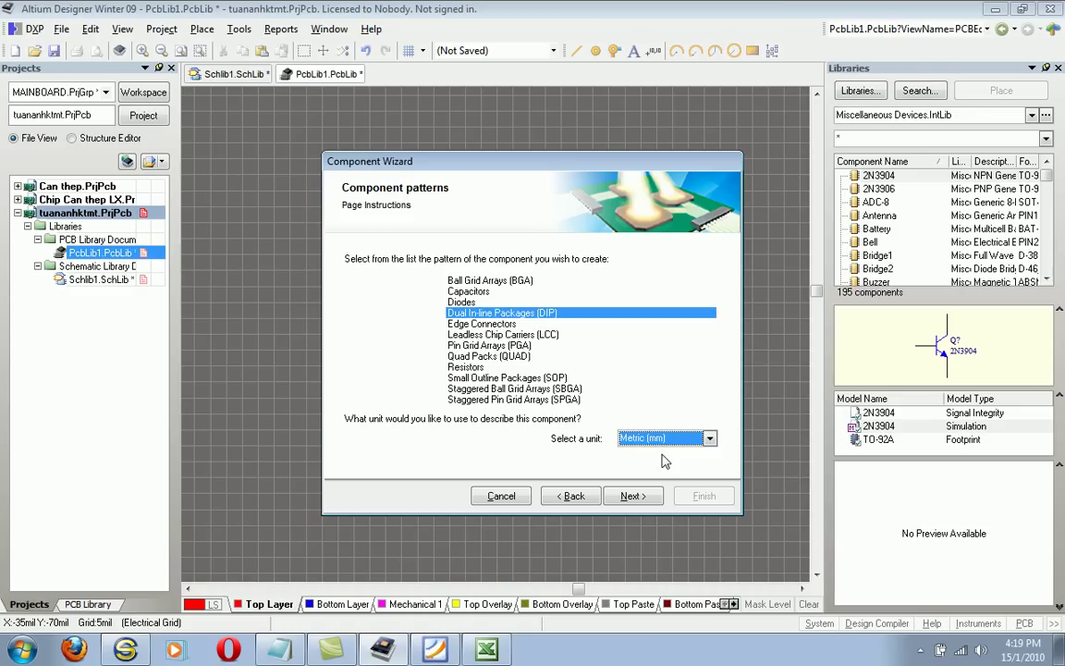
{"action": "left_click", "coordinate": [634, 498]}
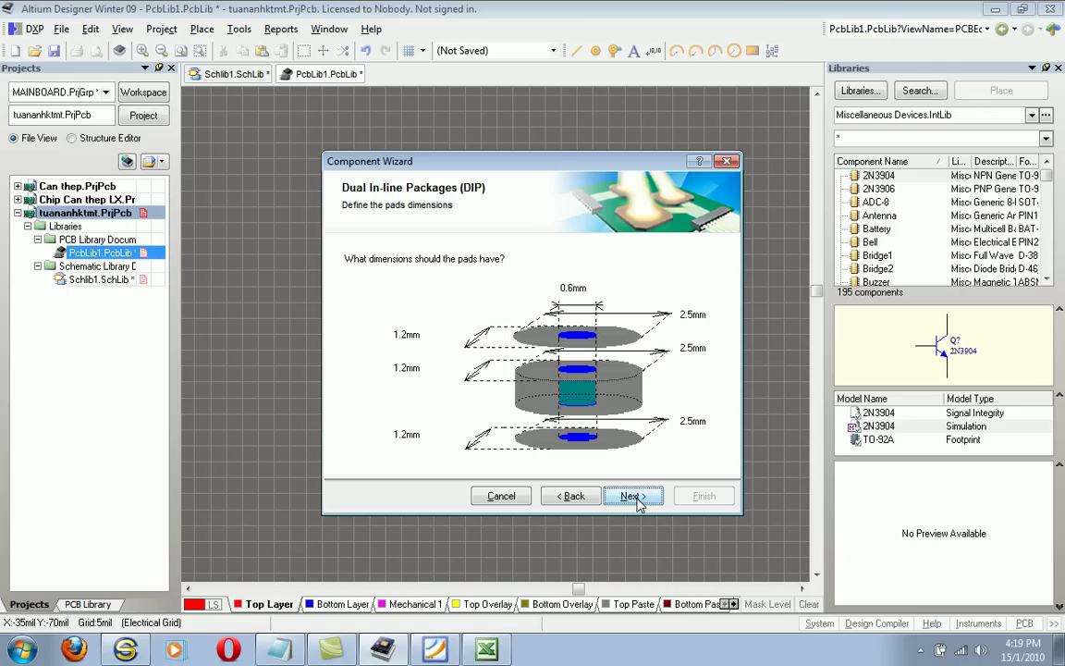
Set the DIP pad hole to 1 mm and the top and bottom pads to 1.8 mm by 2.5 mm
{"action": "left_click", "coordinate": [569, 288]}
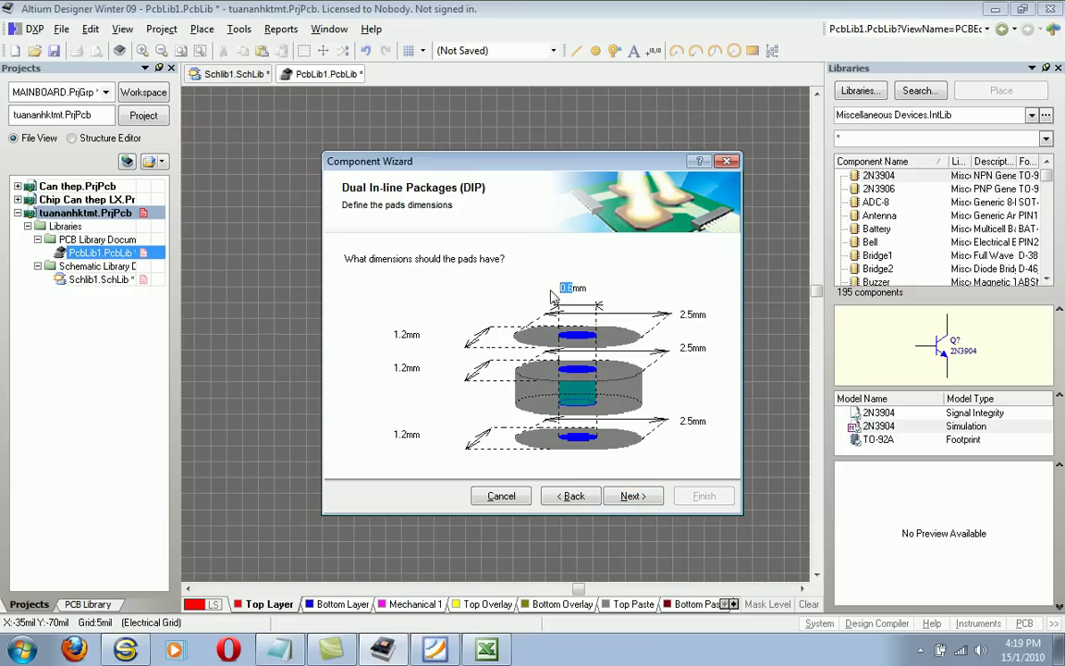
{"action": "left_click", "coordinate": [404, 335]}
{"action": "left_click", "coordinate": [692, 315]}
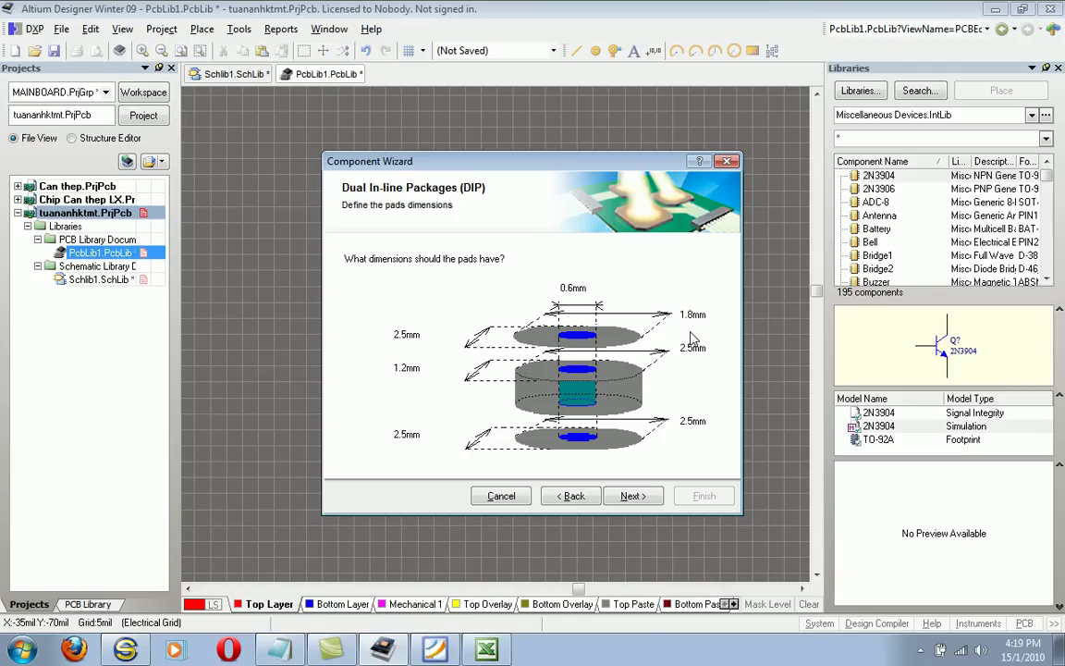
{"action": "left_click", "coordinate": [573, 287]}
{"action": "left_click", "coordinate": [633, 495]}
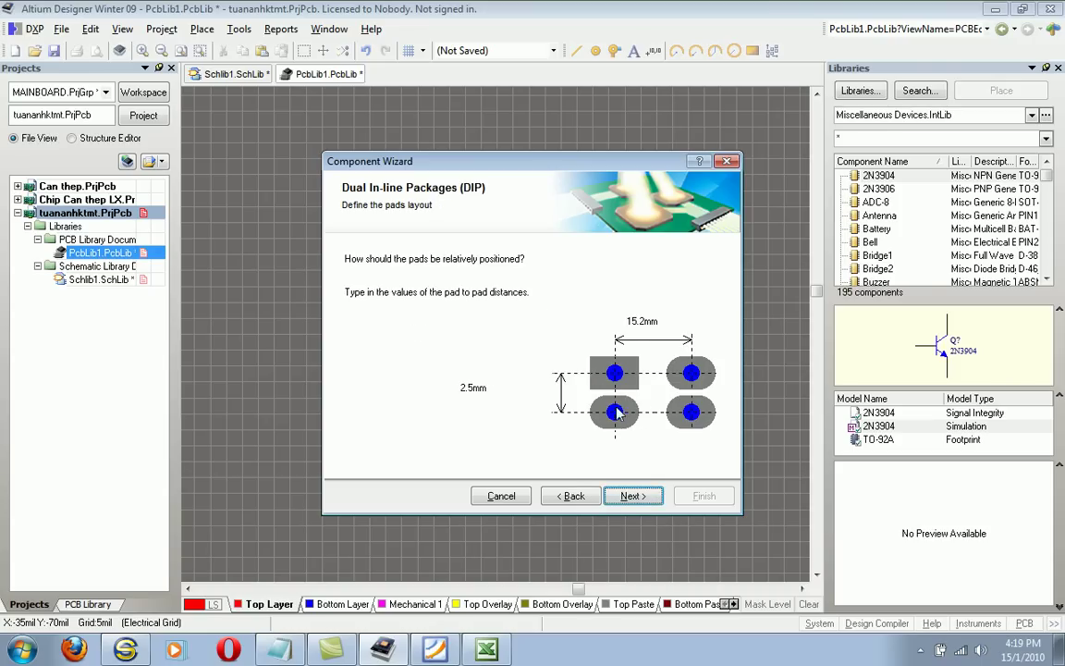
Switch to the 18F4431.pdf datasheet in Foxit Reader and find the 40-lead PDIP package drawing and dimension table on page 378
{"action": "left_click", "coordinate": [440, 651]}
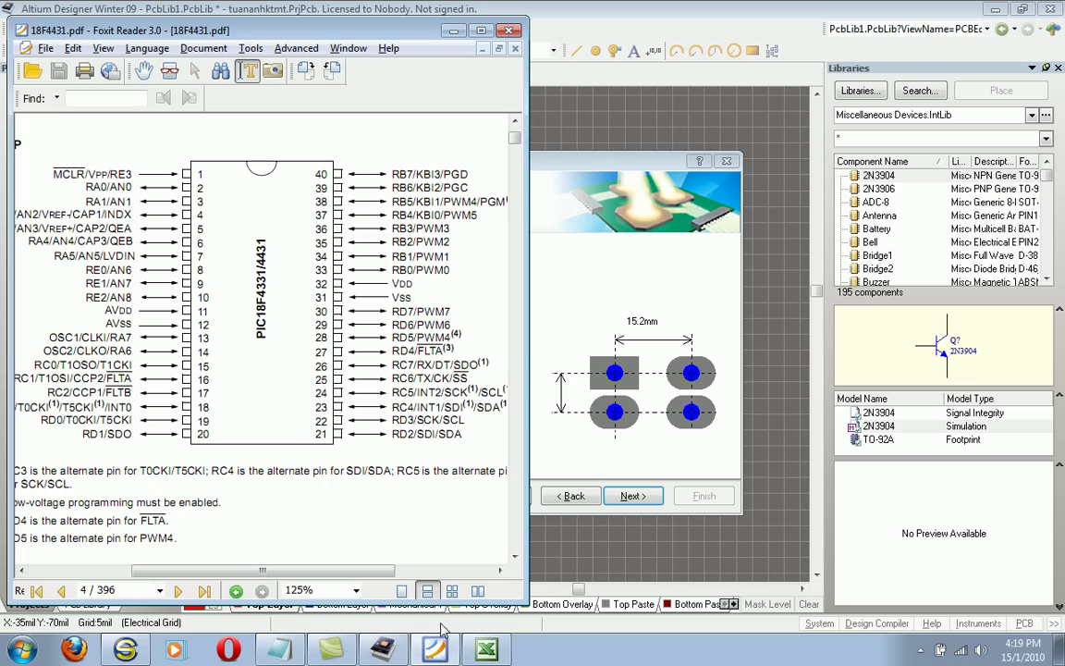
{"action": "left_click_drag", "start_coordinate": [514, 138], "coordinate": [519, 533]}
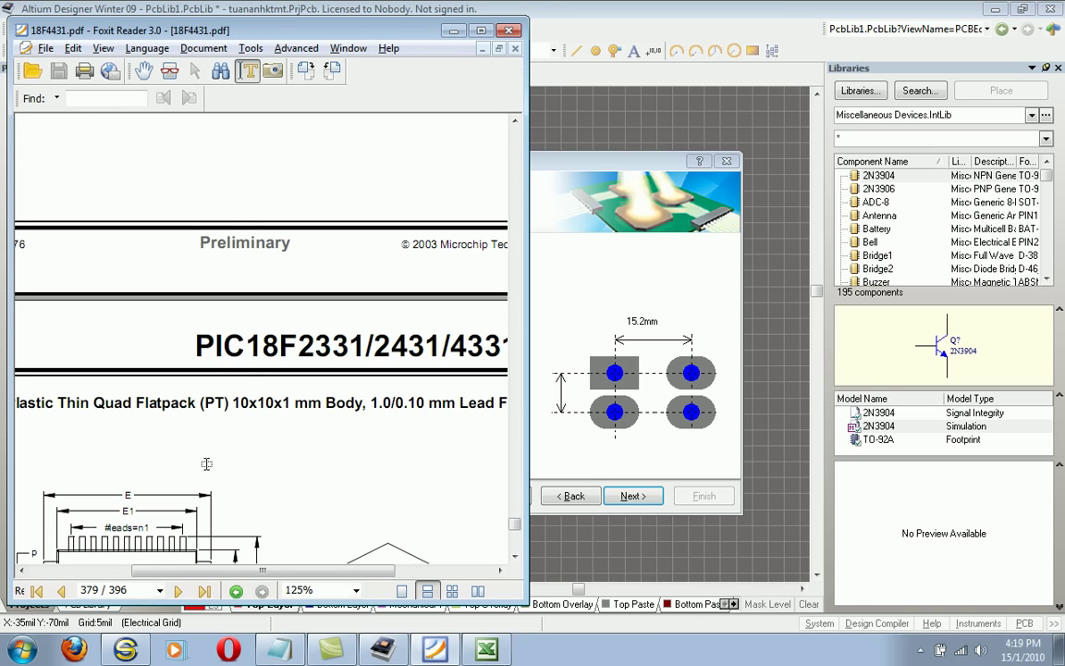
{"action": "left_click", "coordinate": [143, 70]}
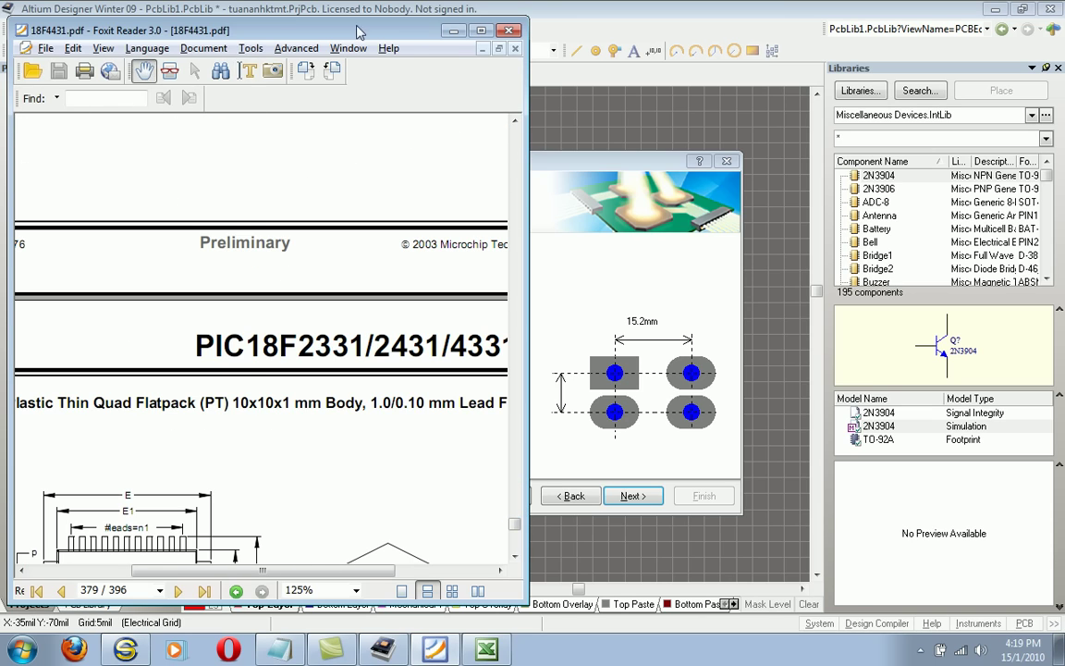
{"action": "double_click", "coordinate": [323, 30]}
{"action": "scroll", "coordinate": [468, 333], "scroll_direction": "down", "scroll_amount": 5}
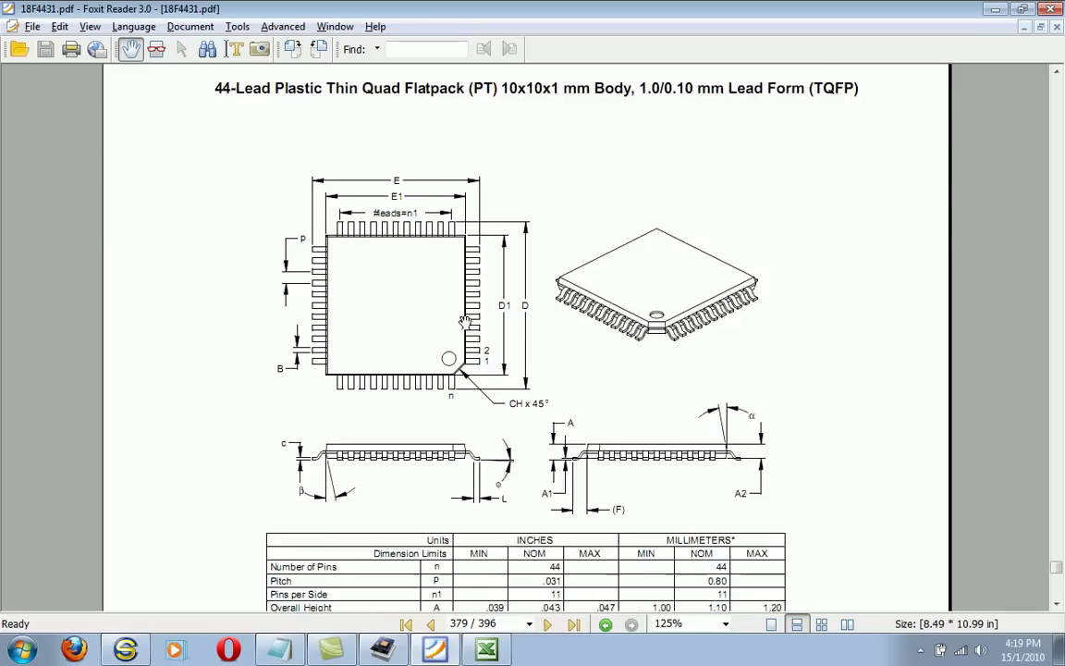
{"action": "scroll", "coordinate": [464, 321], "scroll_direction": "up", "scroll_amount": 15}
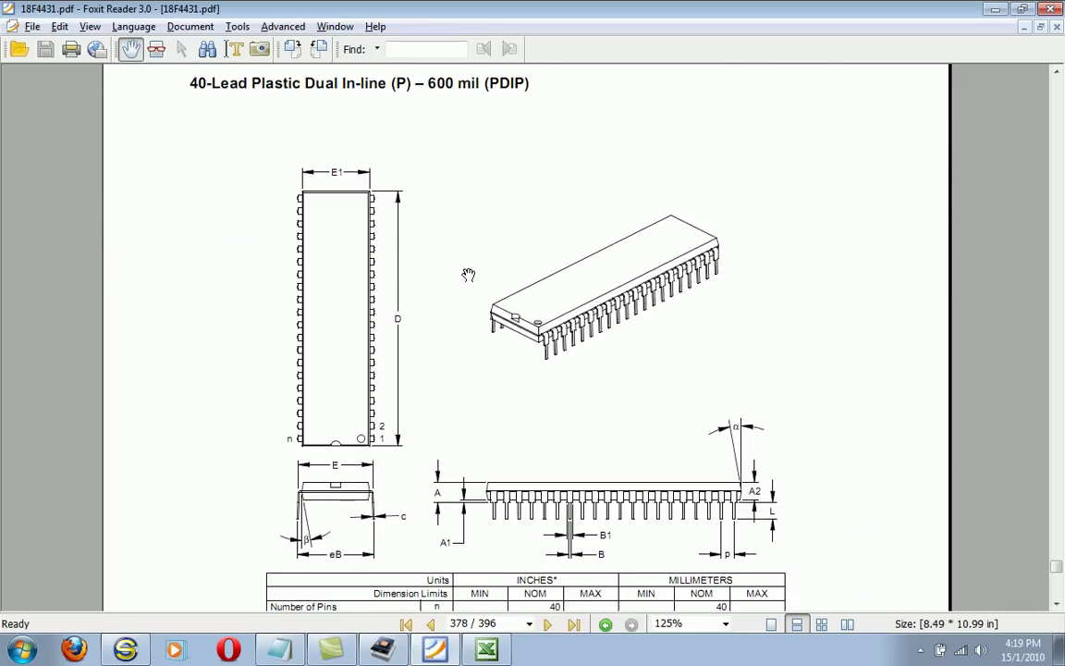
{"action": "scroll", "coordinate": [490, 305], "scroll_direction": "down", "scroll_amount": 3}
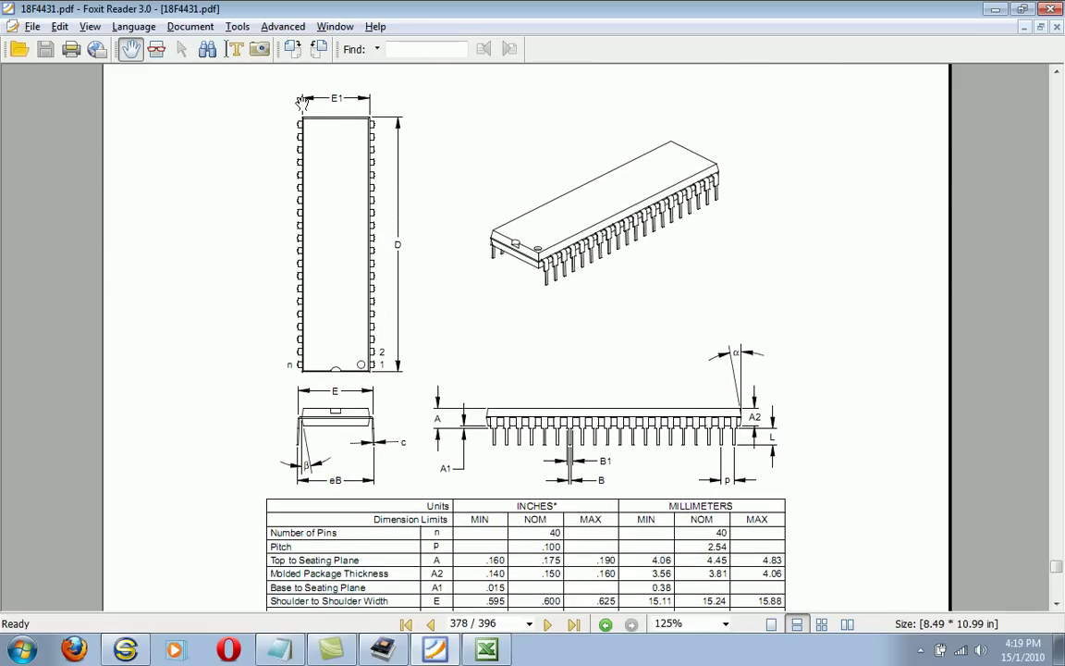
{"action": "scroll", "coordinate": [399, 359], "scroll_direction": "down", "scroll_amount": 4}
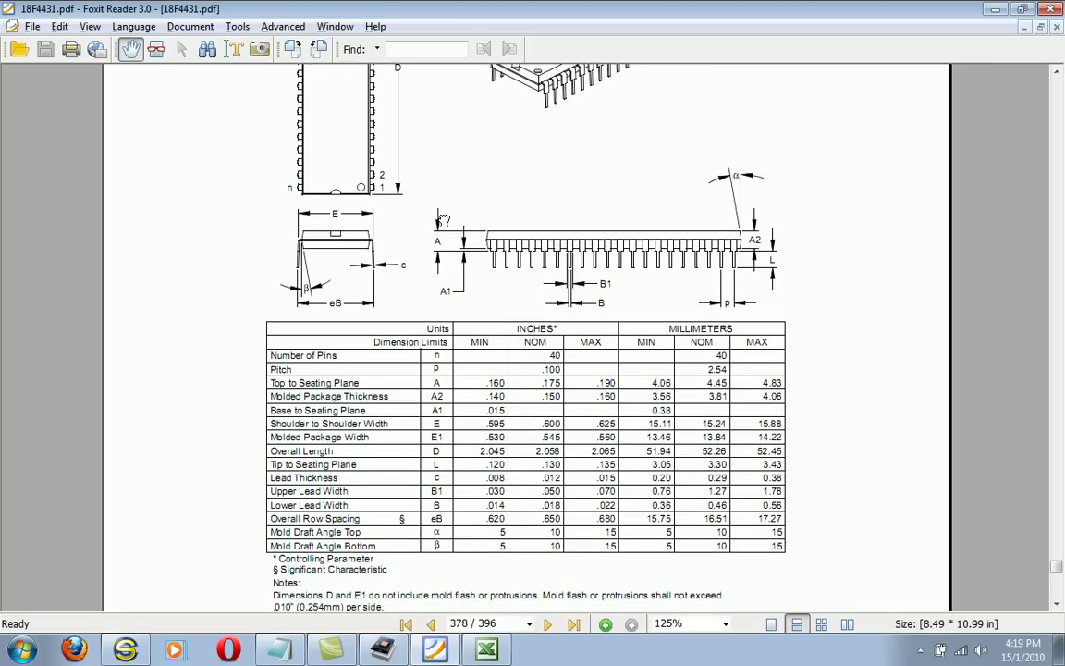
Compare the wizard's two pad distances with the datasheet drawing and read the millimetre values for overall row spacing and pitch
{"action": "key", "text": "alt+Tab"}
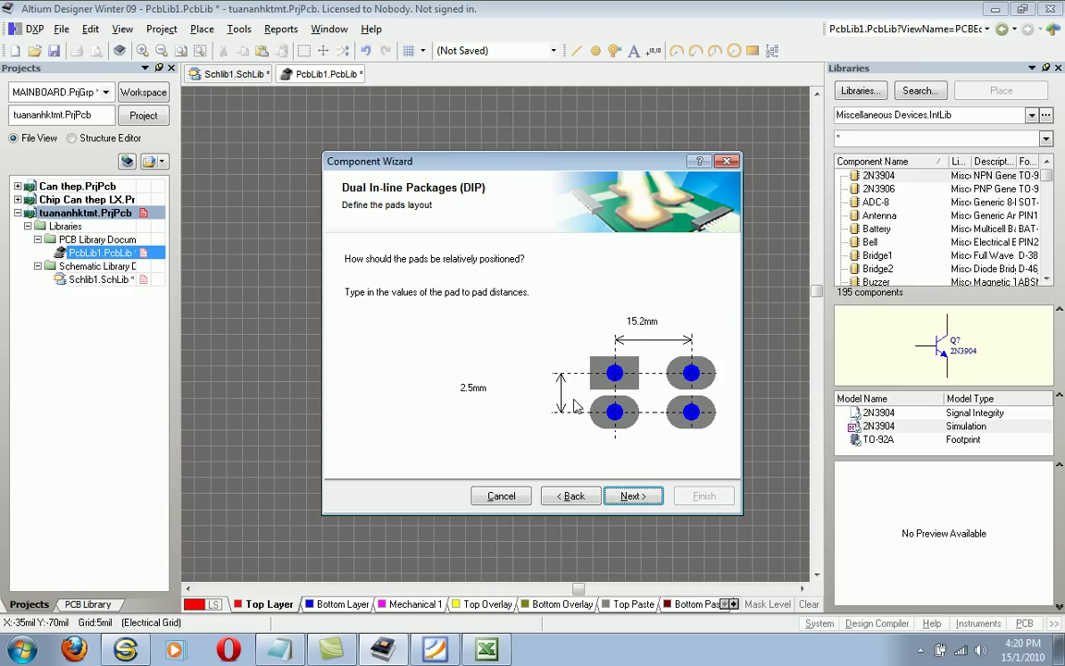
{"action": "key", "text": "alt+Tab"}
{"action": "scroll", "coordinate": [445, 226], "scroll_direction": "up", "scroll_amount": 1}
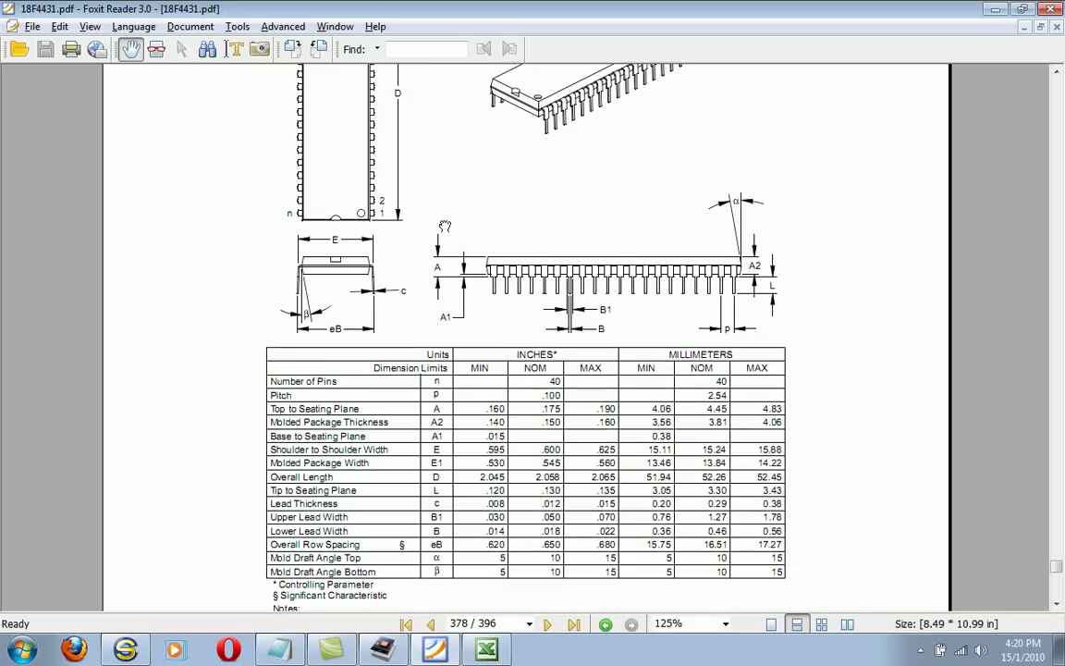
{"action": "scroll", "coordinate": [444, 226], "scroll_direction": "up", "scroll_amount": 1}
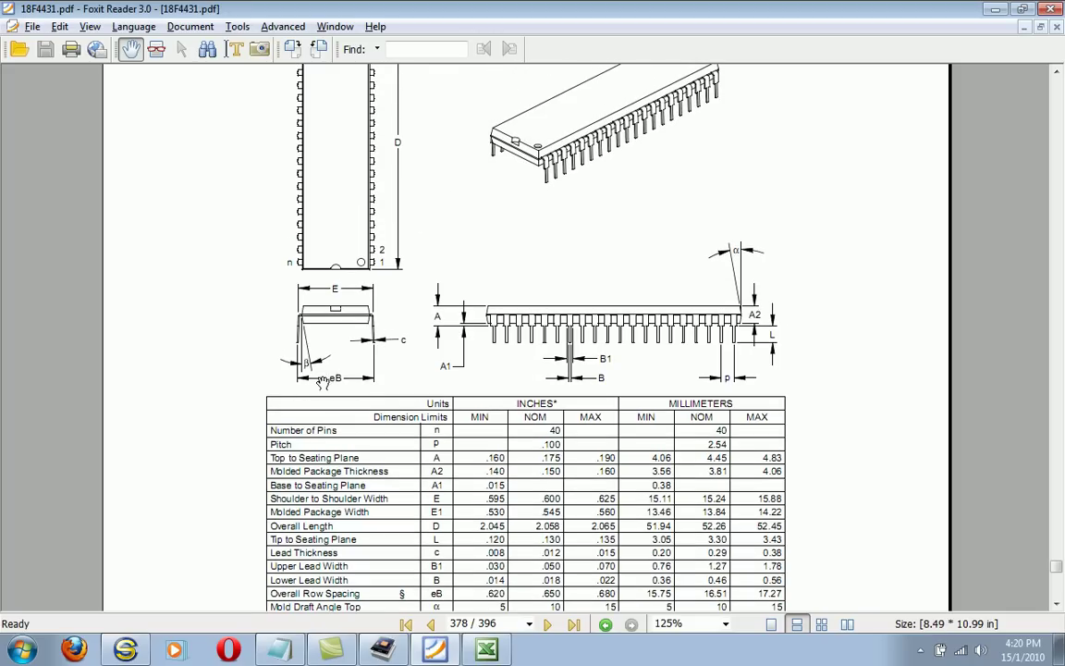
{"action": "scroll", "coordinate": [353, 451], "scroll_direction": "up", "scroll_amount": 1}
{"action": "scroll", "coordinate": [352, 451], "scroll_direction": "up", "scroll_amount": 1}
{"action": "scroll", "coordinate": [365, 370], "scroll_direction": "down", "scroll_amount": 4}
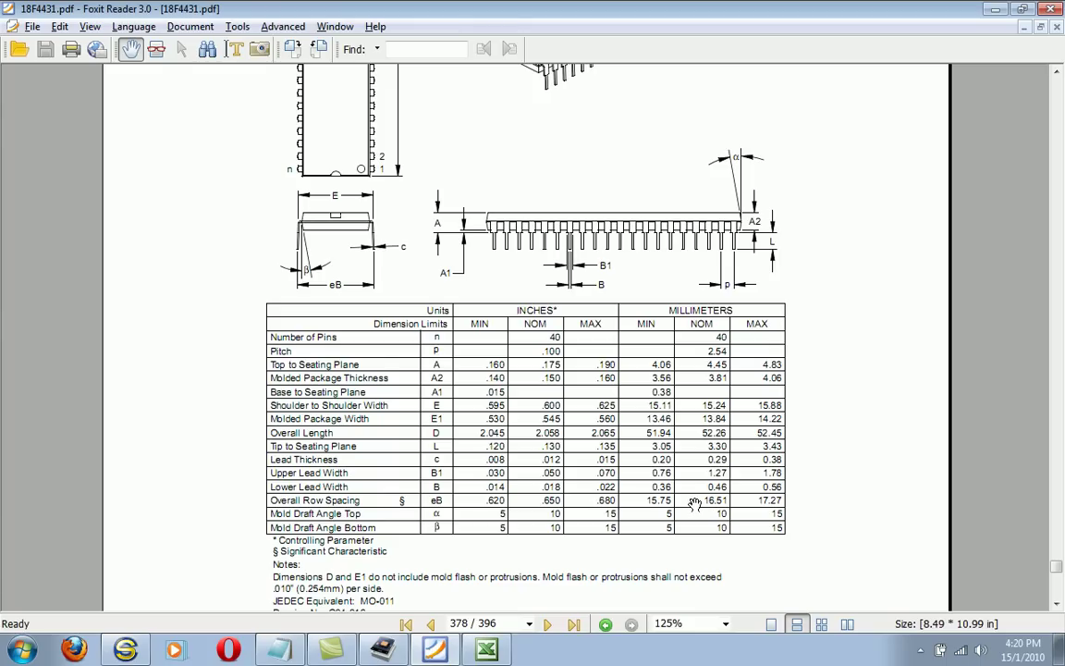
Back in Altium Designer, set the pad distances to 16.51 mm between rows and 2.54 mm between pins, rechecking the datasheet before accepting
{"action": "key", "text": "alt+Tab"}
{"action": "left_click_drag", "start_coordinate": [643, 320], "coordinate": [635, 321]}
{"action": "type", "text": "16.51mm"}
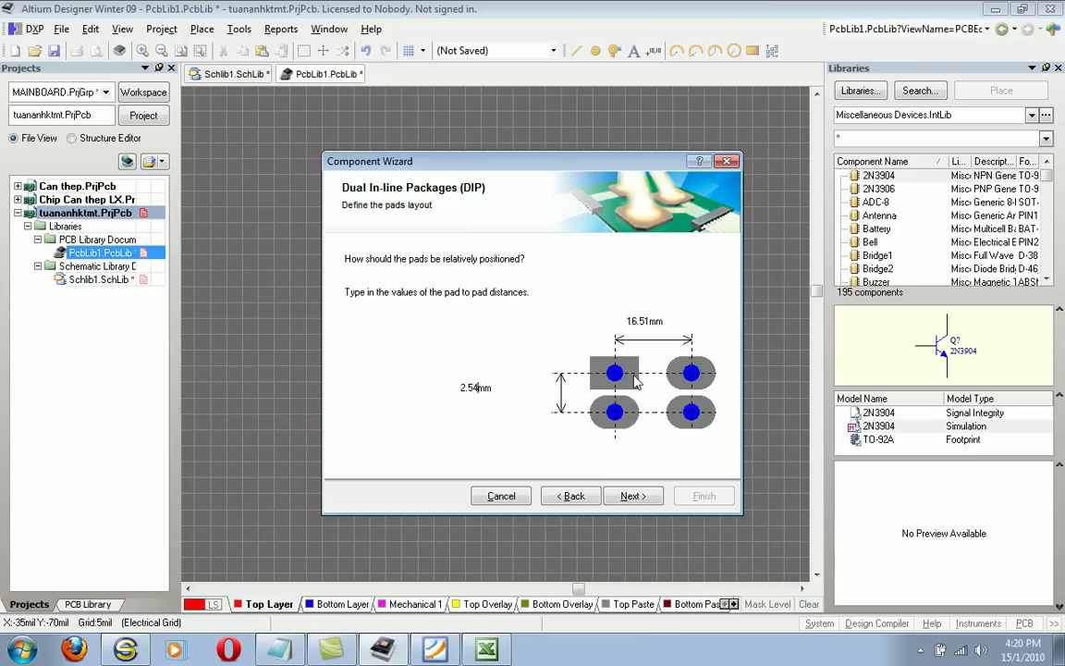
{"action": "left_click", "coordinate": [636, 497]}
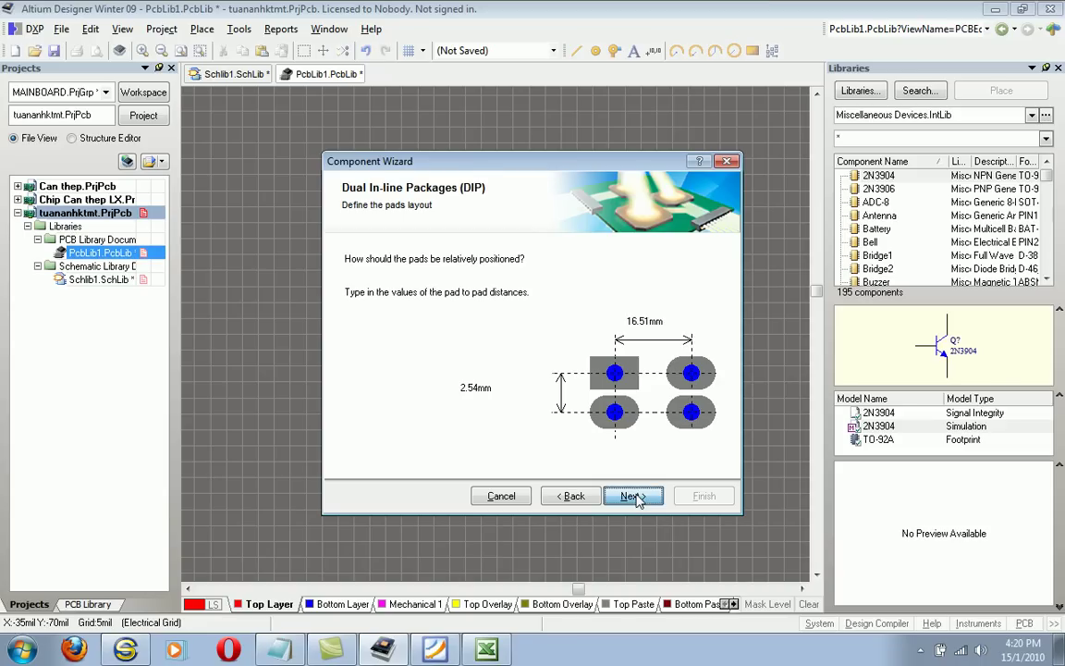
{"action": "key", "text": "alt+Tab"}
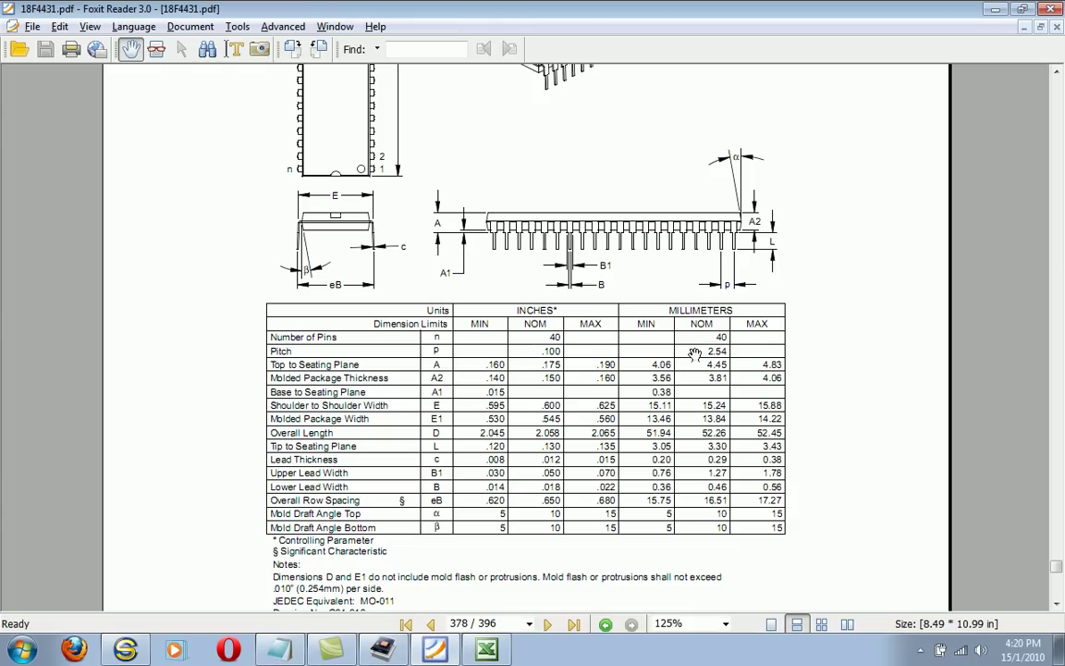
{"action": "key", "text": "alt+Tab"}
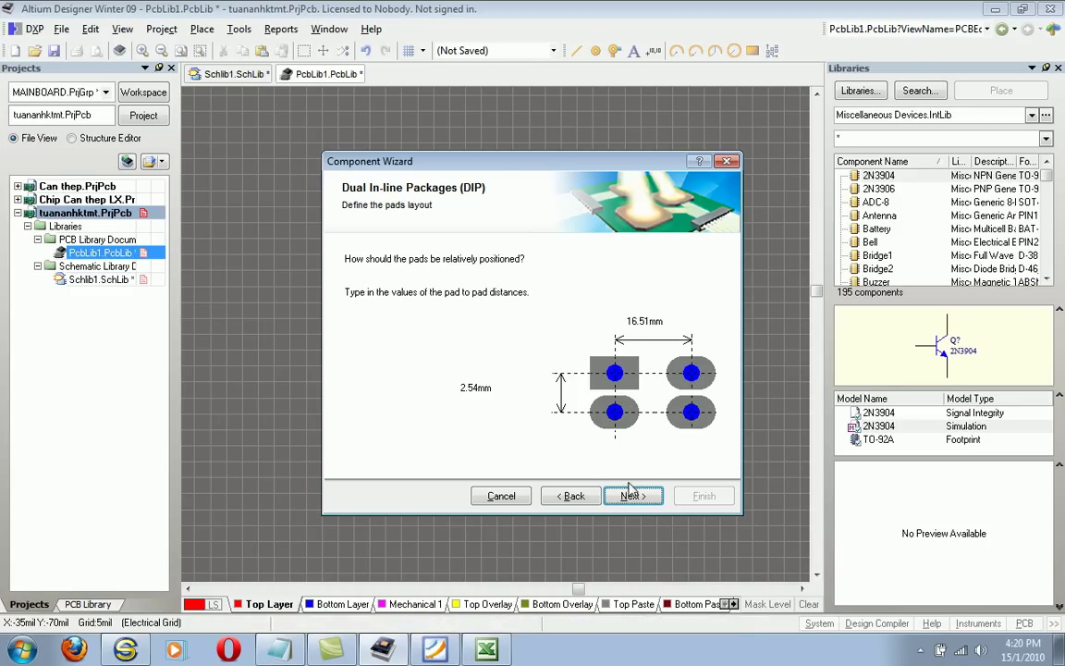
{"action": "left_click", "coordinate": [646, 497]}
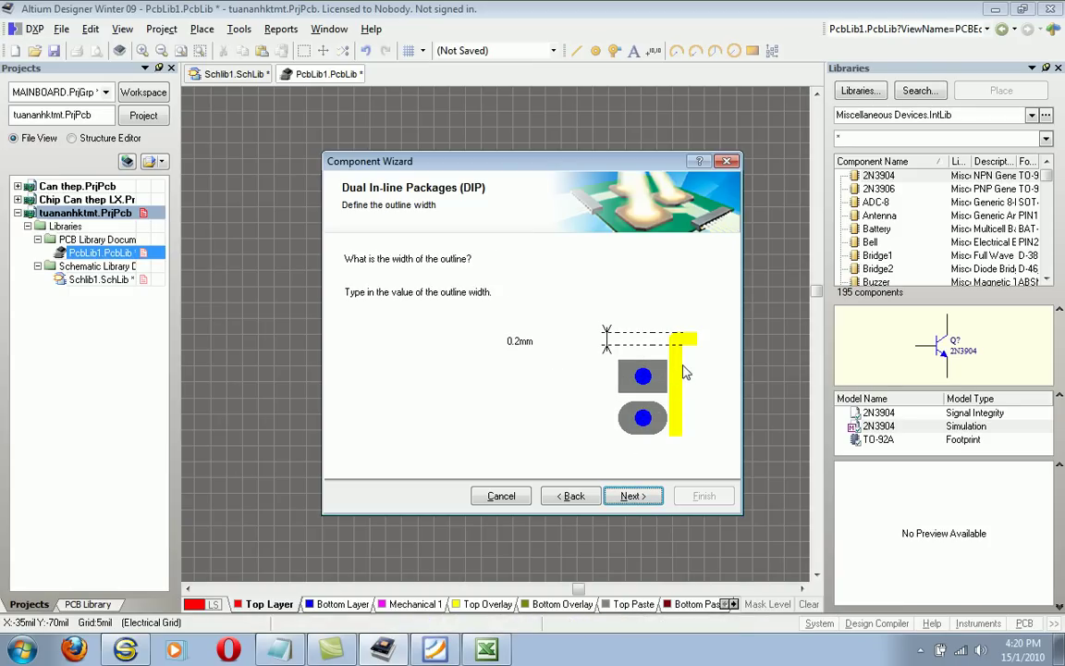
Keep the outline width at 0.2 mm and set the total number of pads to 40
{"action": "left_click", "coordinate": [630, 497]}
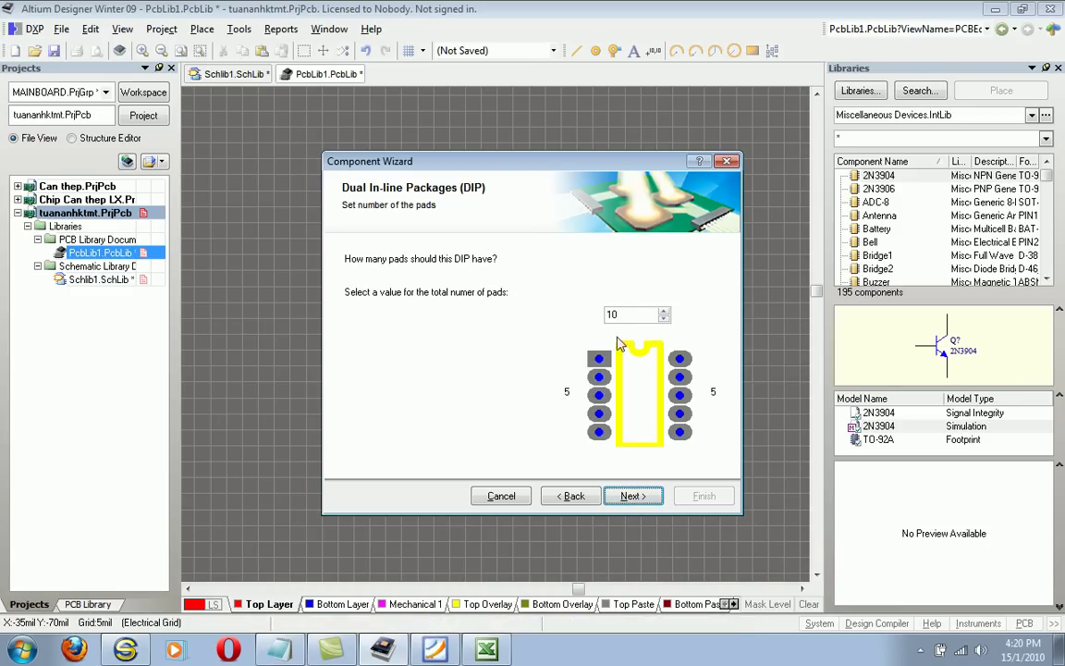
{"action": "left_click_drag", "start_coordinate": [610, 314], "coordinate": [607, 315]}
{"action": "type", "text": "4"}
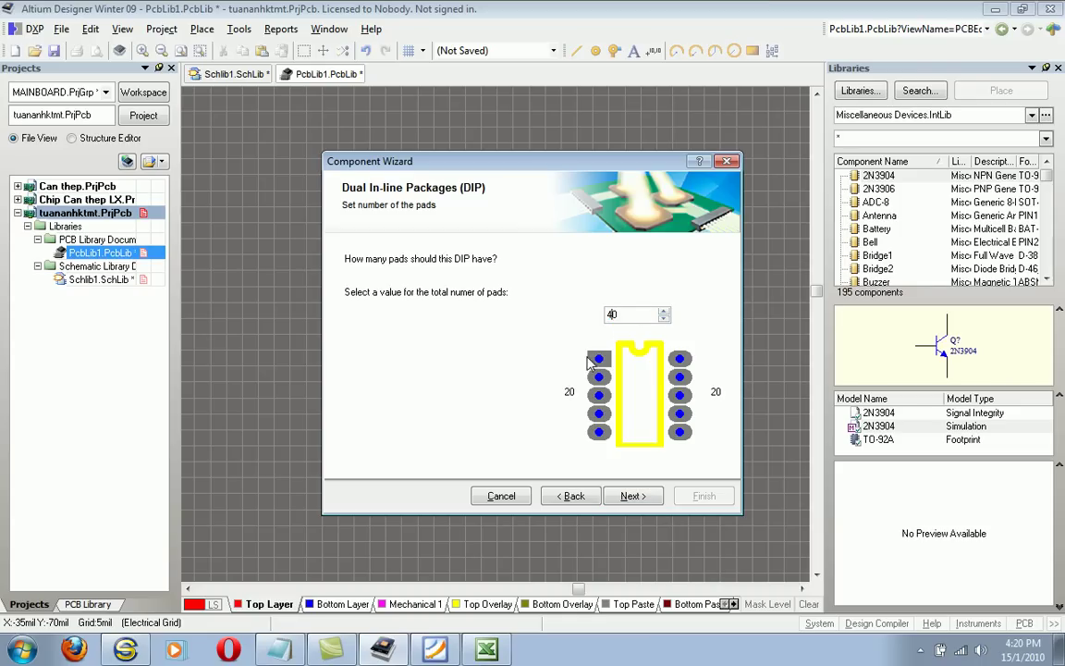
{"action": "left_click", "coordinate": [633, 496]}
Name the DIP component 40chan and finish the Component Wizard
{"action": "left_click_drag", "start_coordinate": [385, 278], "coordinate": [299, 286]}
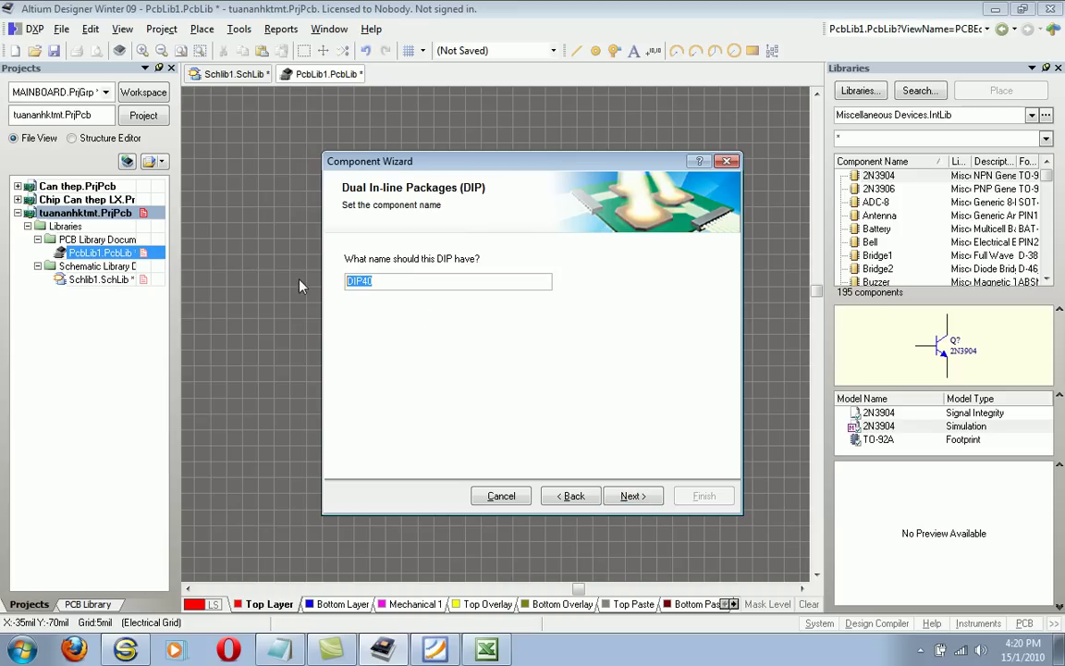
{"action": "type", "text": "40chan"}
{"action": "left_click", "coordinate": [632, 496]}
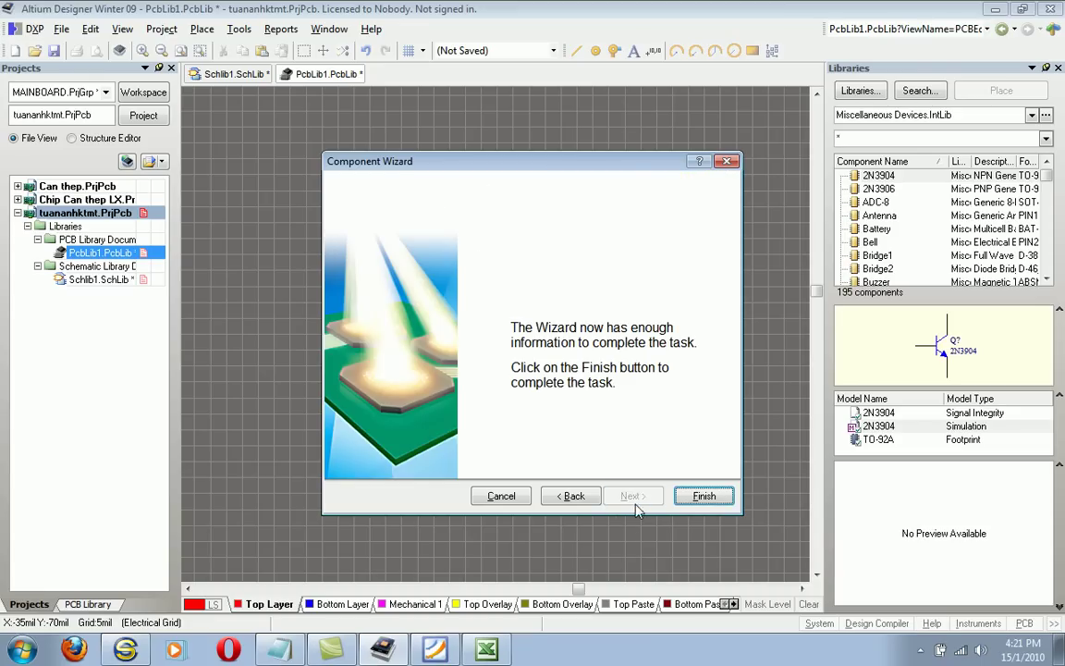
{"action": "left_click", "coordinate": [700, 499]}
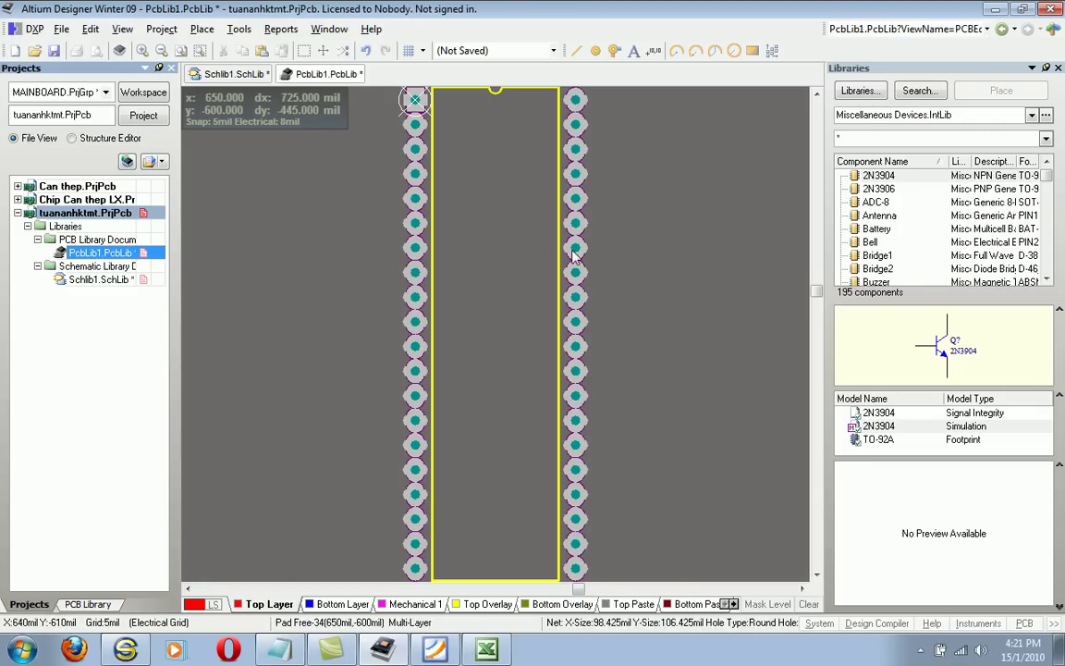
Change pad 1 of the new footprint from Top-Middle-Bottom to a Simple rectangular pad, keeping 70.866 by 98.425 mil
{"action": "scroll", "coordinate": [399, 242], "scroll_direction": "up", "scroll_amount": 4, "text": "ctrl"}
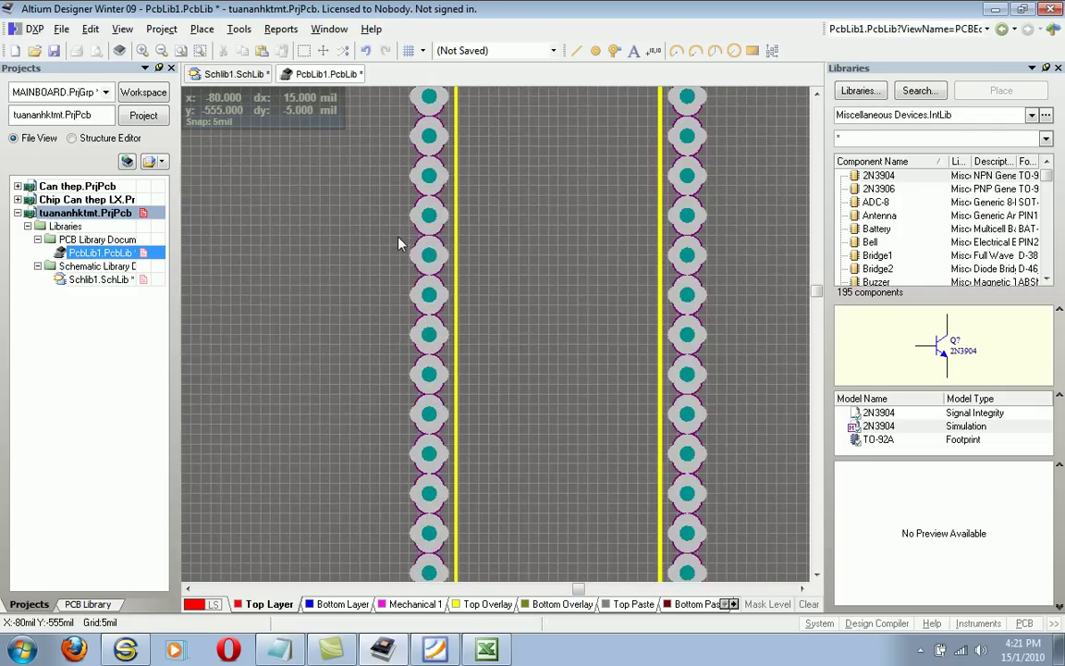
{"action": "scroll", "coordinate": [425, 256], "scroll_direction": "up", "scroll_amount": 3, "text": "ctrl"}
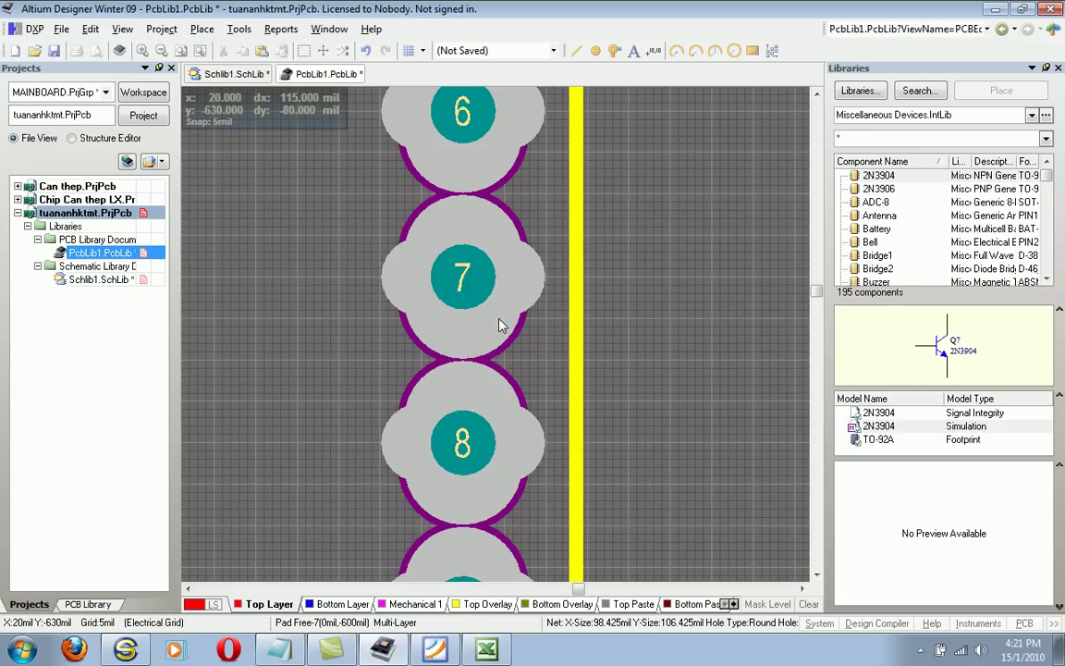
{"action": "scroll", "coordinate": [495, 277], "scroll_direction": "down", "scroll_amount": 3, "text": "ctrl"}
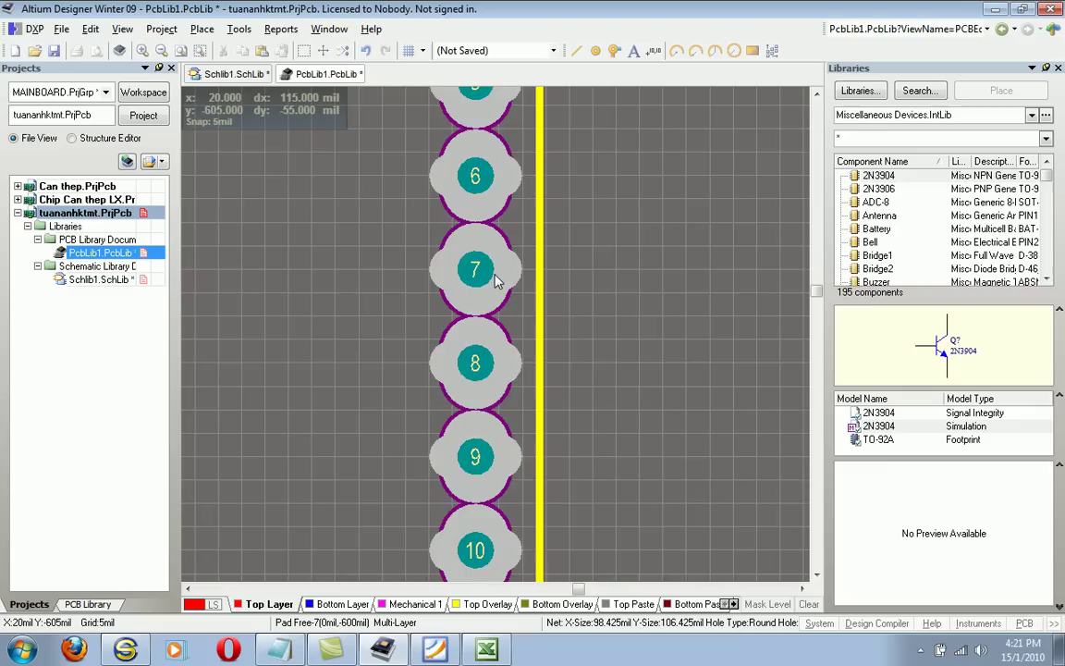
{"action": "scroll", "coordinate": [495, 294], "scroll_direction": "down", "scroll_amount": 5, "text": "ctrl"}
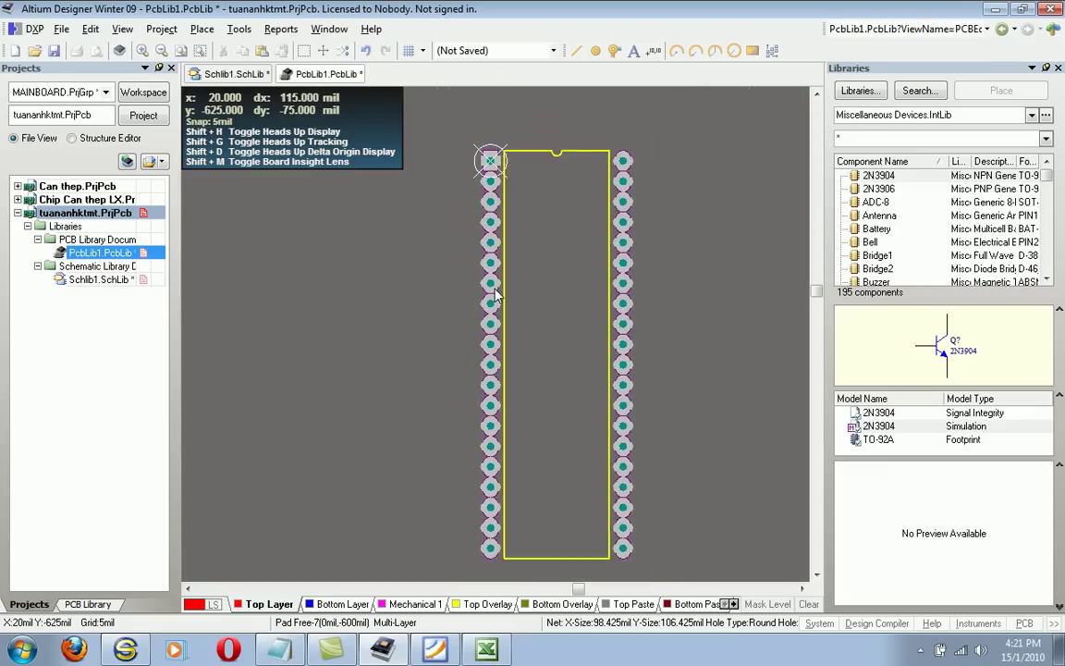
{"action": "scroll", "coordinate": [490, 168], "scroll_direction": "up", "scroll_amount": 4, "text": "ctrl"}
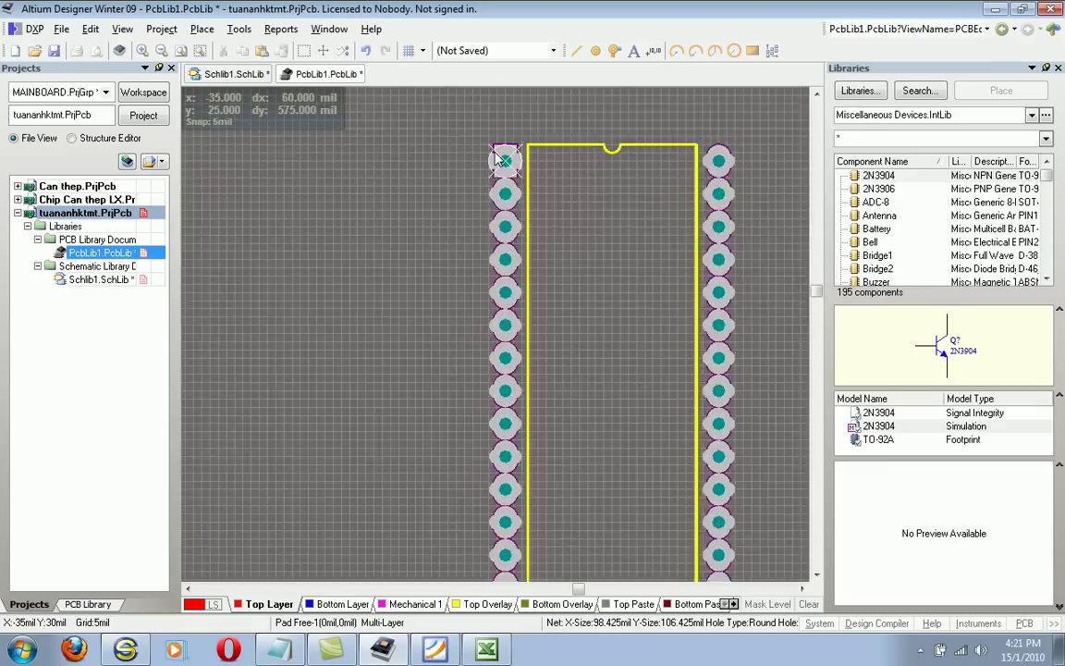
{"action": "scroll", "coordinate": [499, 161], "scroll_direction": "up", "scroll_amount": 4, "text": "ctrl"}
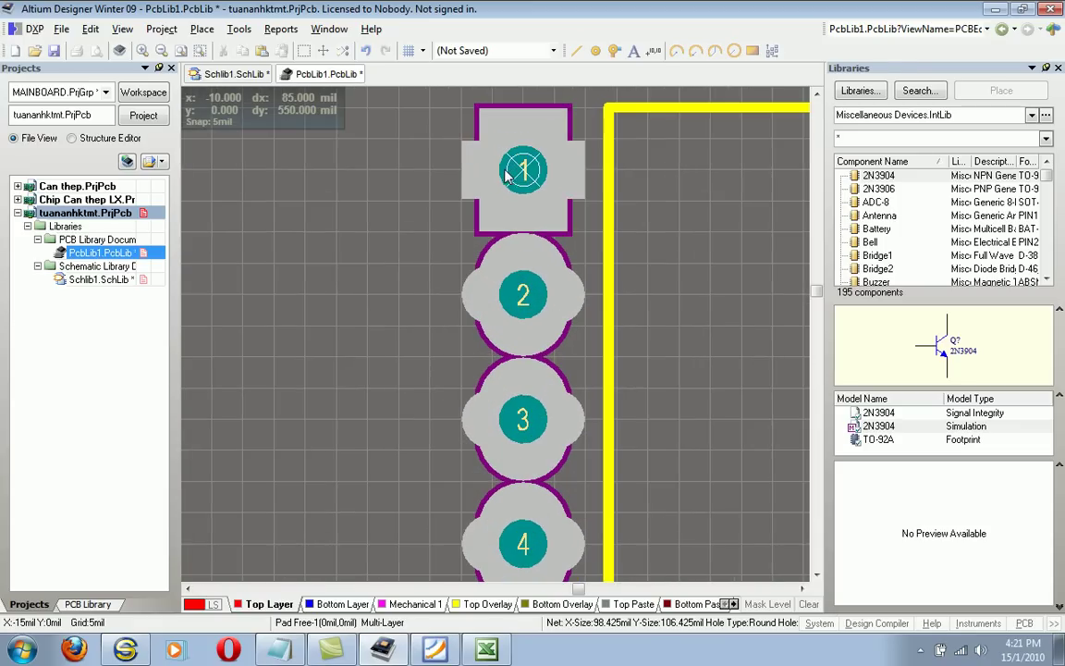
{"action": "left_click_drag", "start_coordinate": [552, 132], "coordinate": [551, 125]}
{"action": "key", "text": "Tab"}
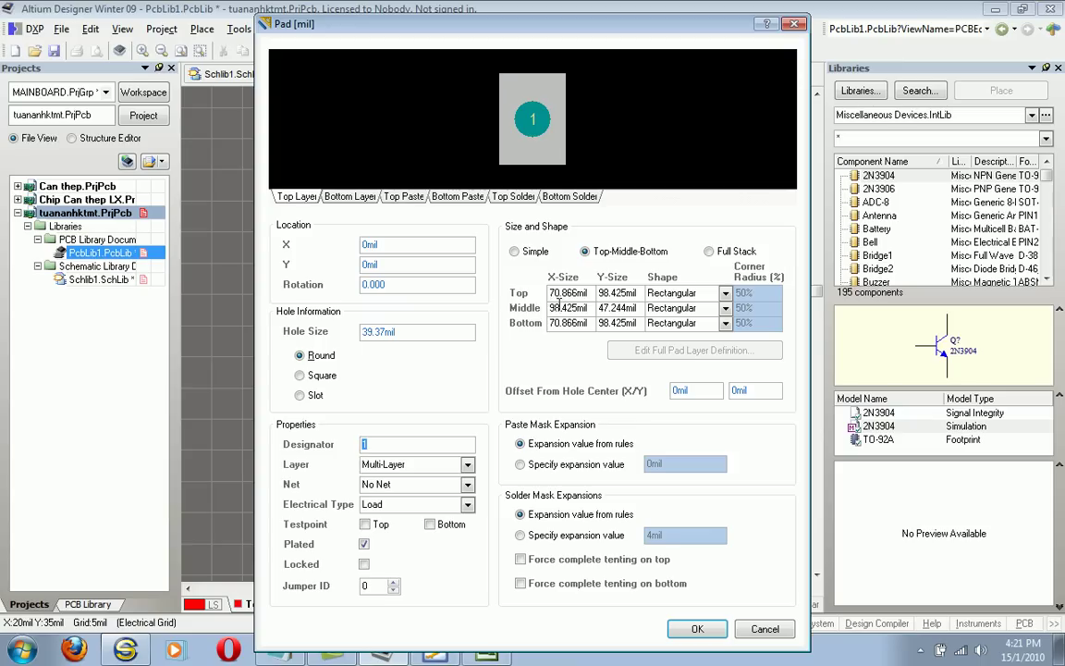
{"action": "left_click", "coordinate": [515, 252]}
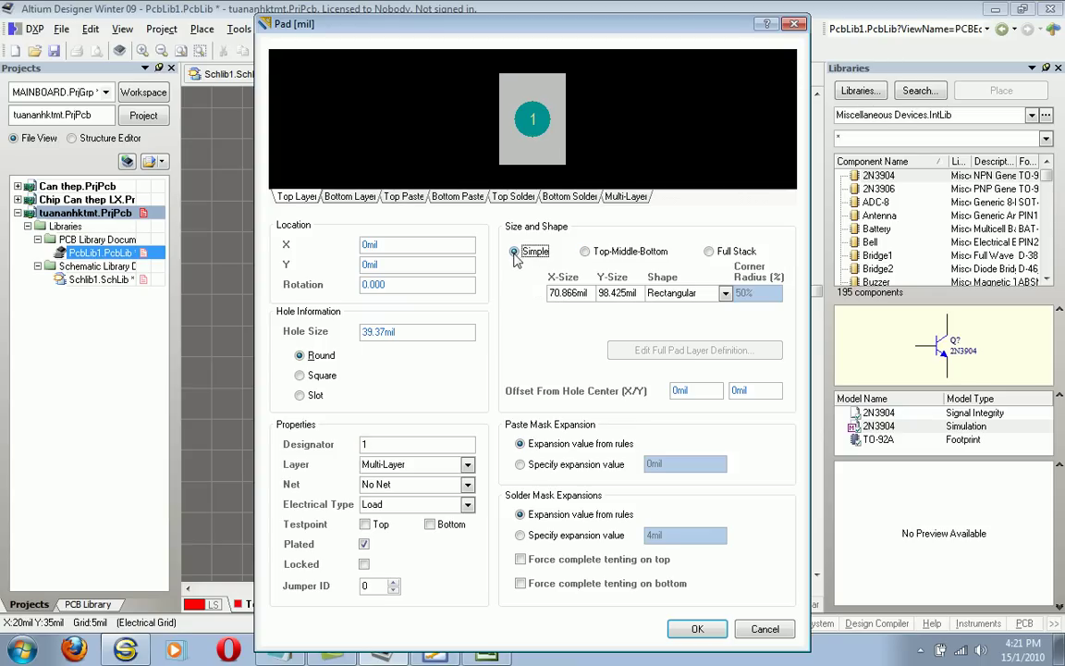
{"action": "left_click", "coordinate": [584, 252]}
{"action": "key", "text": "Tab"}
{"action": "key", "text": "Tab"}
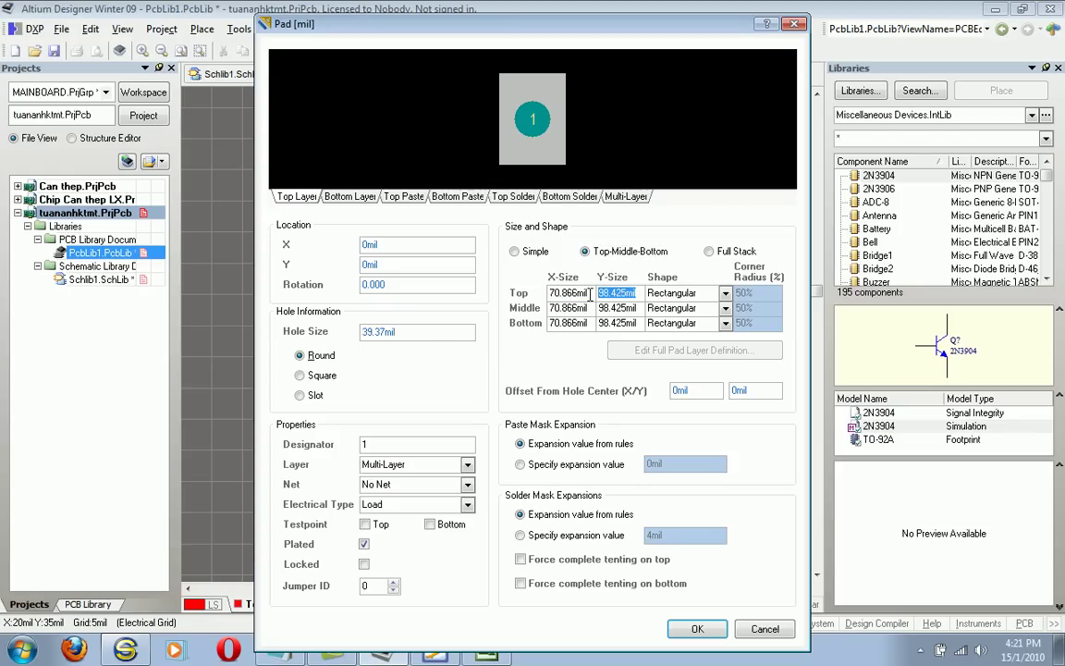
{"action": "left_click", "coordinate": [535, 251]}
{"action": "left_click", "coordinate": [622, 294]}
{"action": "key", "text": "Return"}
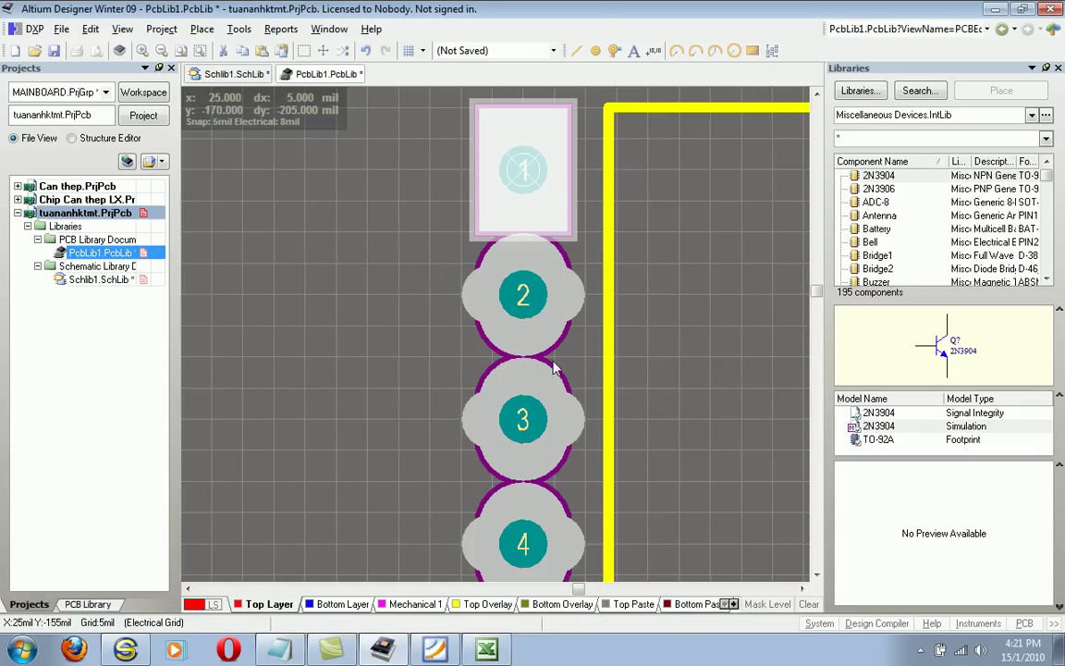
Resize pad 1 to an X-Size of 98 mil and a Y-Size of 70 mil
{"action": "double_click", "coordinate": [537, 164]}
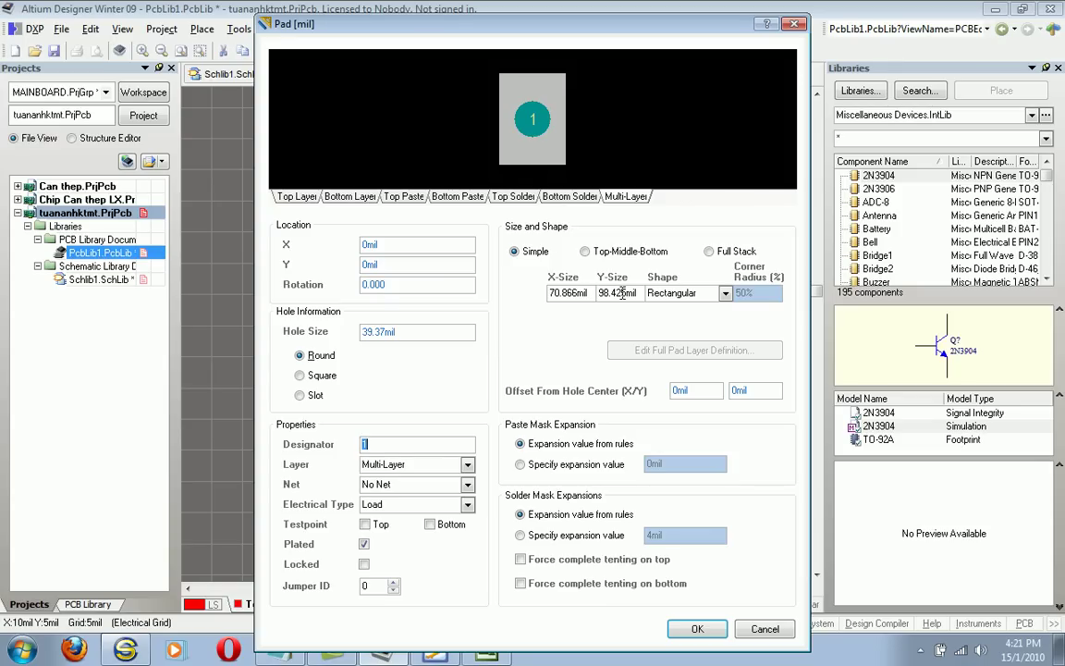
{"action": "left_click_drag", "start_coordinate": [589, 292], "coordinate": [534, 304]}
{"action": "type", "text": "98"}
{"action": "key", "text": "Tab"}
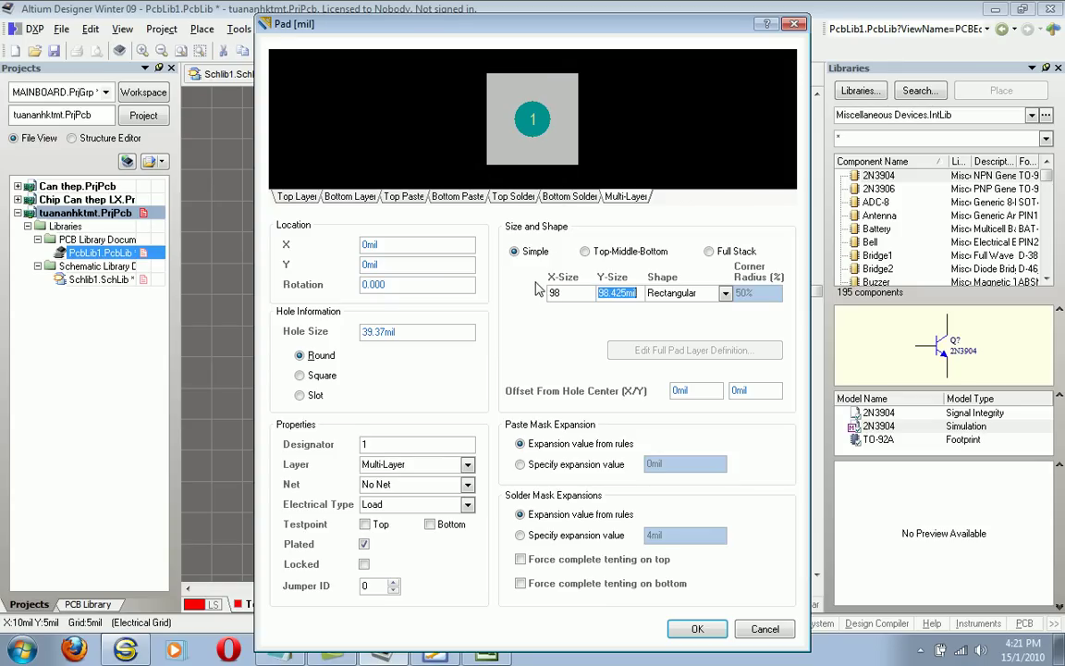
{"action": "type", "text": "70"}
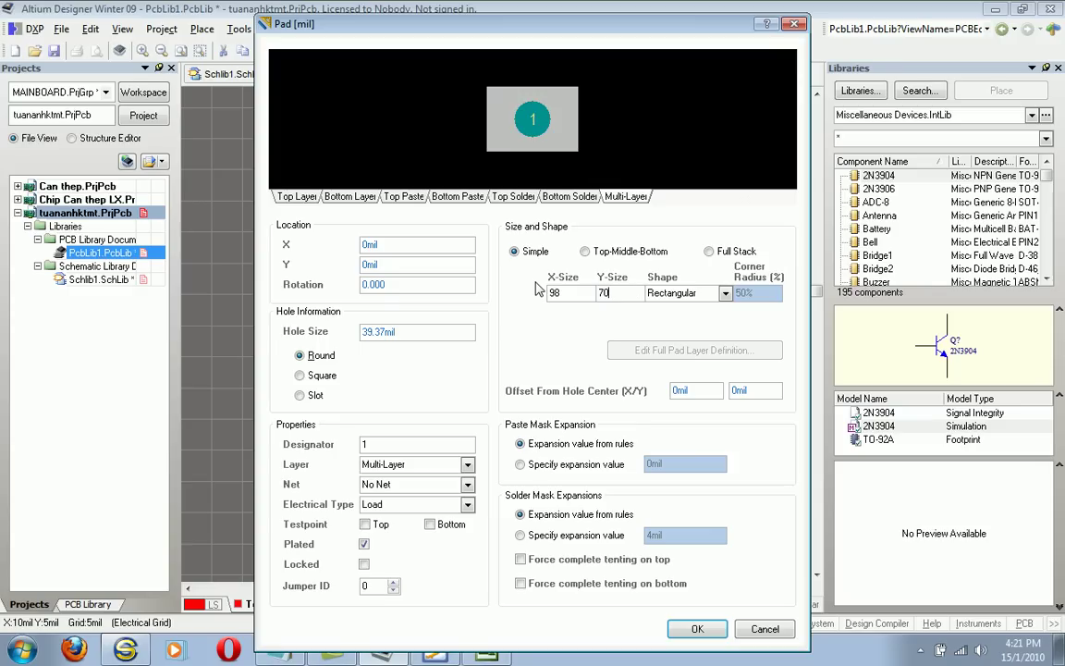
{"action": "left_click", "coordinate": [695, 629]}
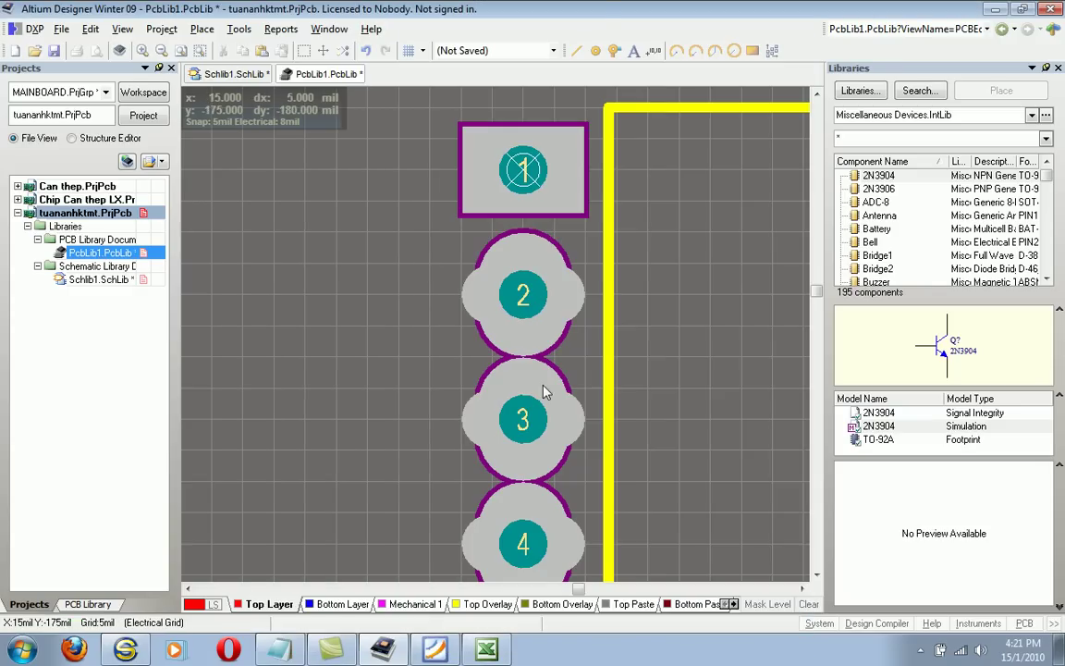
Change pad 2 to a Simple round pad with an X-Size of 98 mil and a Y-Size of 70 mil
{"action": "double_click", "coordinate": [521, 285]}
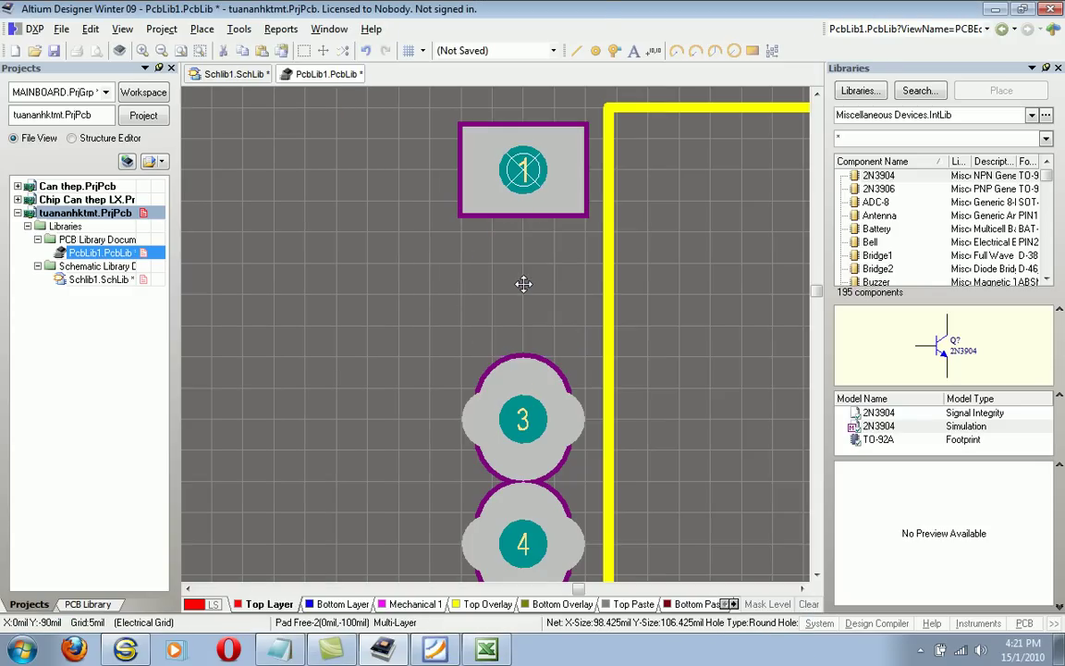
{"action": "left_click", "coordinate": [533, 253]}
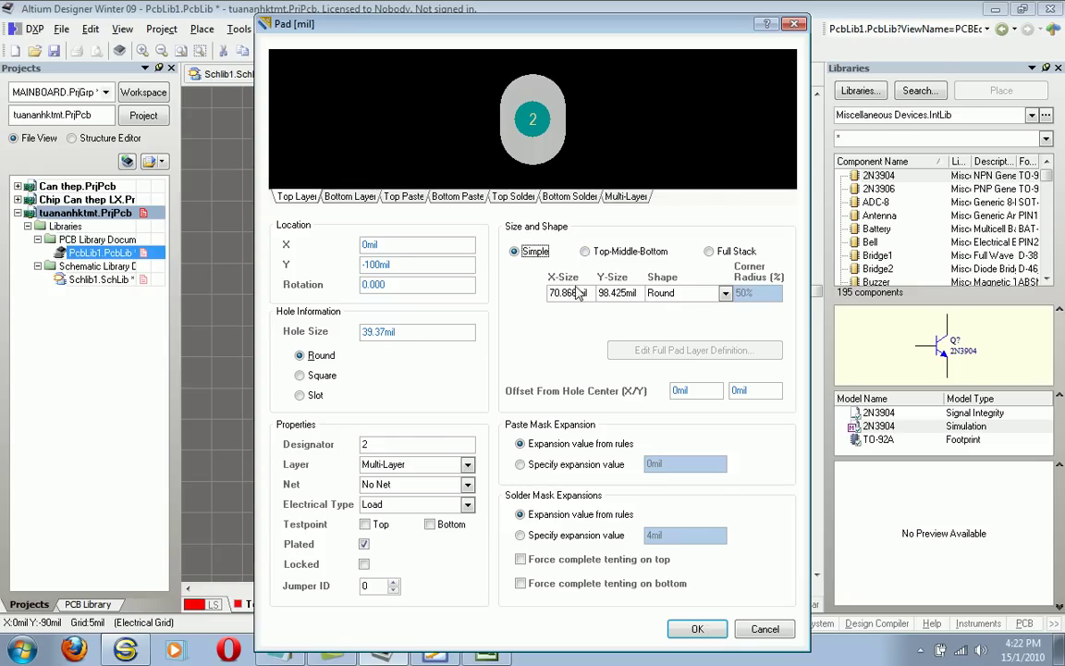
{"action": "type", "text": "98"}
{"action": "key", "text": "Tab"}
{"action": "type", "text": "70"}
{"action": "key", "text": "Return"}
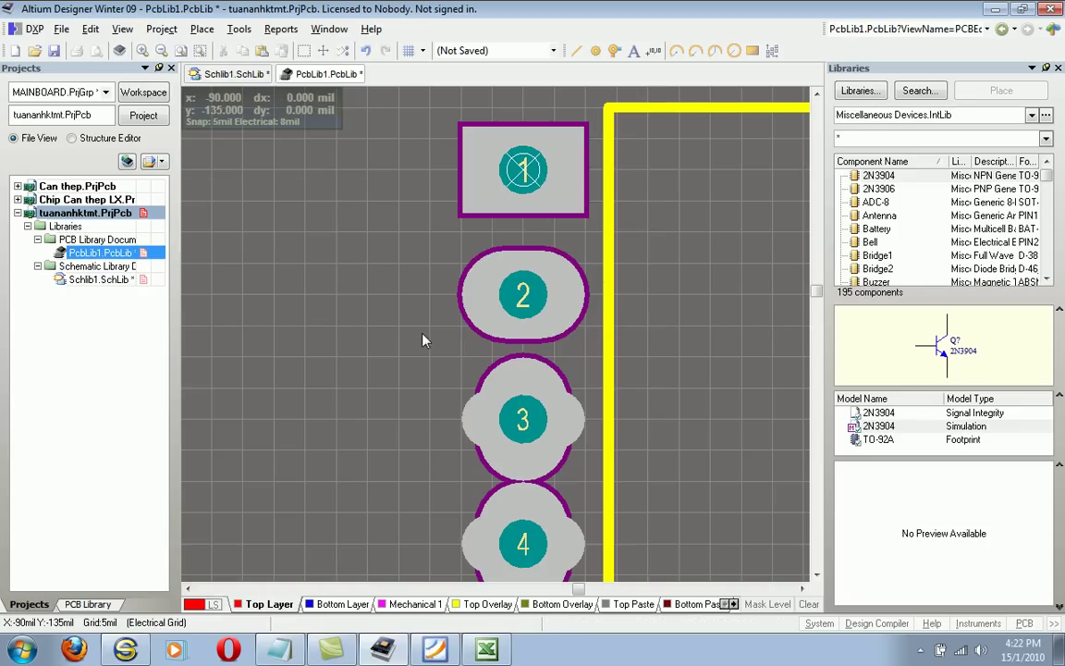
Reduce the Y-Size of pad 2 to 60 mil
{"action": "scroll", "coordinate": [539, 295], "scroll_direction": "down", "scroll_amount": 1, "text": "ctrl"}
{"action": "scroll", "coordinate": [539, 295], "scroll_direction": "down", "scroll_amount": 1, "text": "ctrl"}
{"action": "scroll", "coordinate": [541, 296], "scroll_direction": "up", "scroll_amount": 2, "text": "ctrl"}
{"action": "left_click_drag", "start_coordinate": [541, 295], "coordinate": [538, 291]}
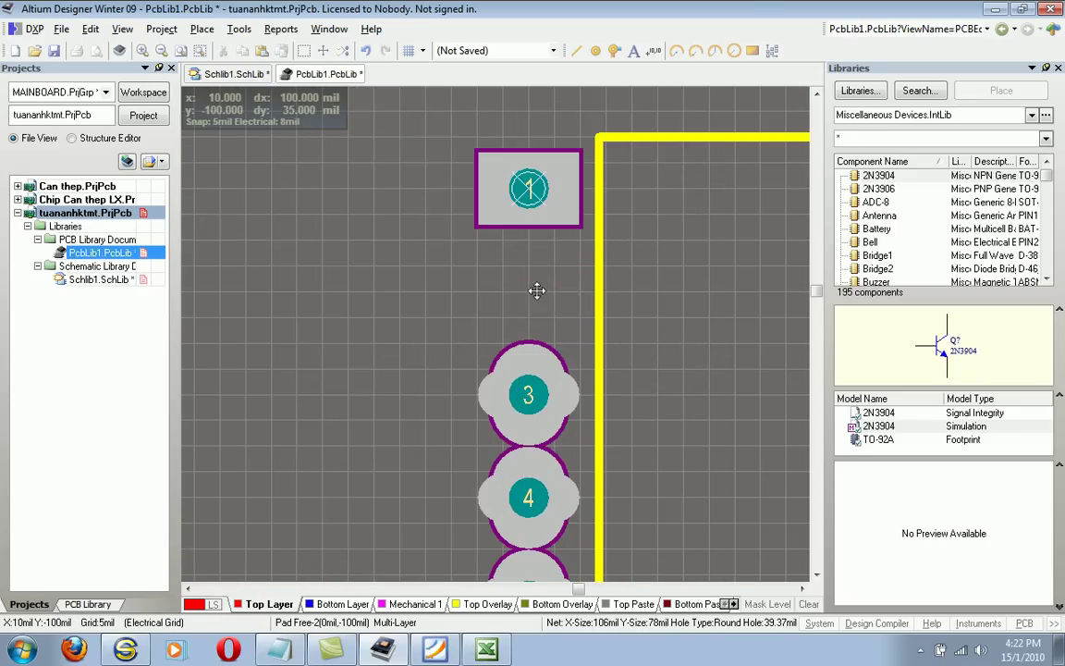
{"action": "key", "text": "Tab"}
{"action": "type", "text": "60"}
{"action": "key", "text": "Return"}
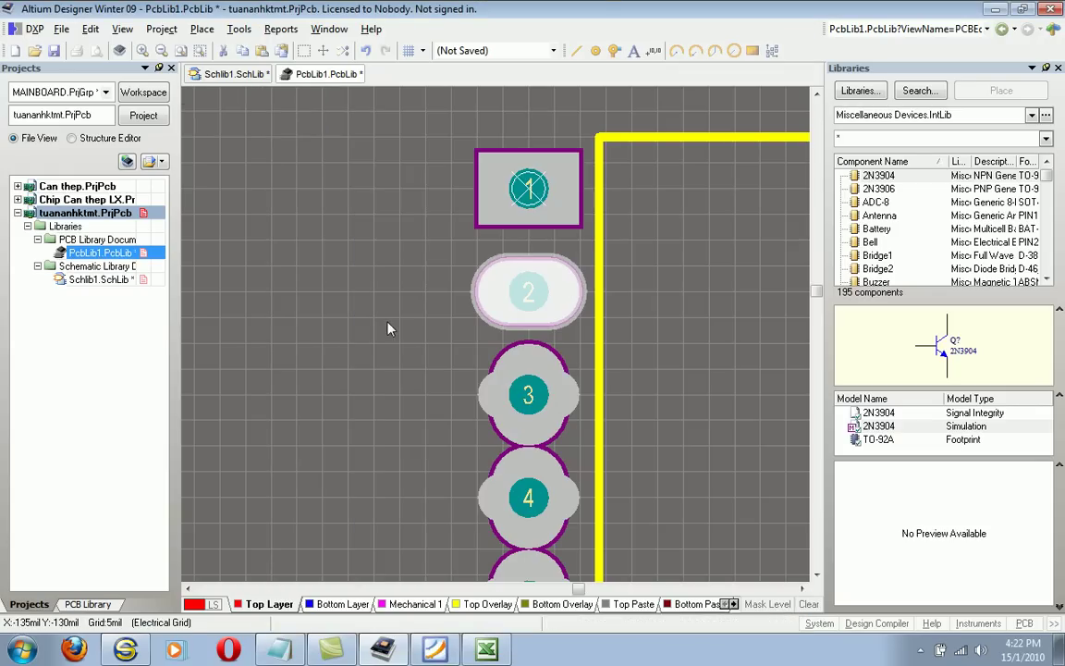
Select pads 3 to 20 in the footprint's left column and show their properties in the PCBLIB Inspector with a wider name column
{"action": "left_click", "coordinate": [531, 294]}
{"action": "scroll", "coordinate": [555, 305], "scroll_direction": "down", "scroll_amount": 2, "text": "ctrl"}
{"action": "right_click_drag", "start_coordinate": [604, 357], "coordinate": [428, 214]}
{"action": "scroll", "coordinate": [411, 211], "scroll_direction": "down", "scroll_amount": 4, "text": "ctrl"}
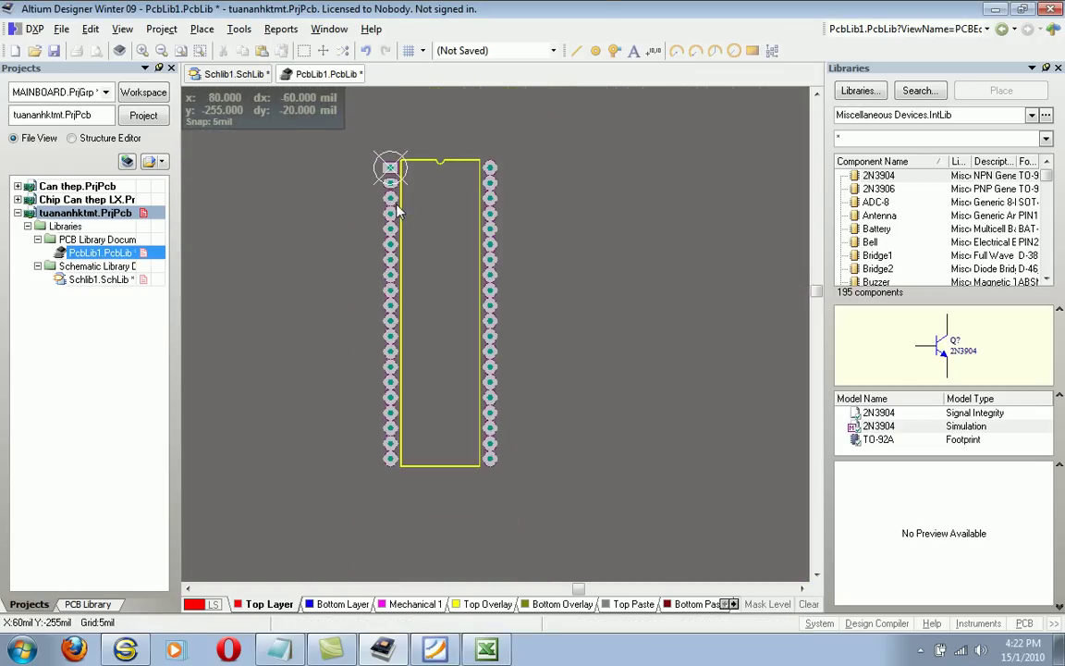
{"action": "left_click_drag", "start_coordinate": [364, 192], "coordinate": [414, 532]}
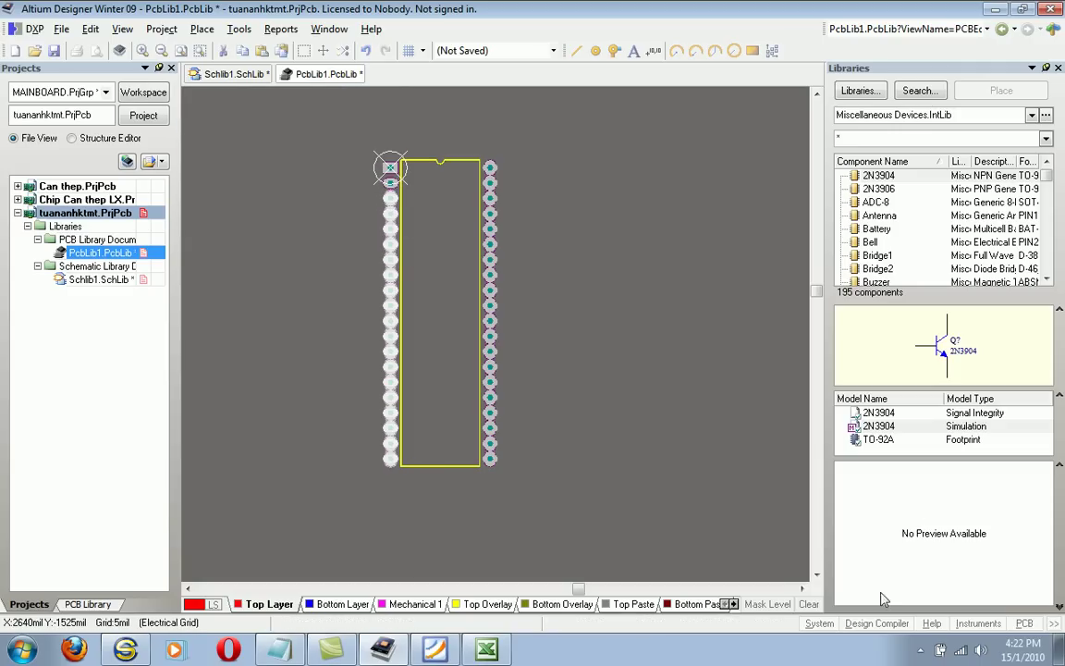
{"action": "left_click", "coordinate": [1024, 623]}
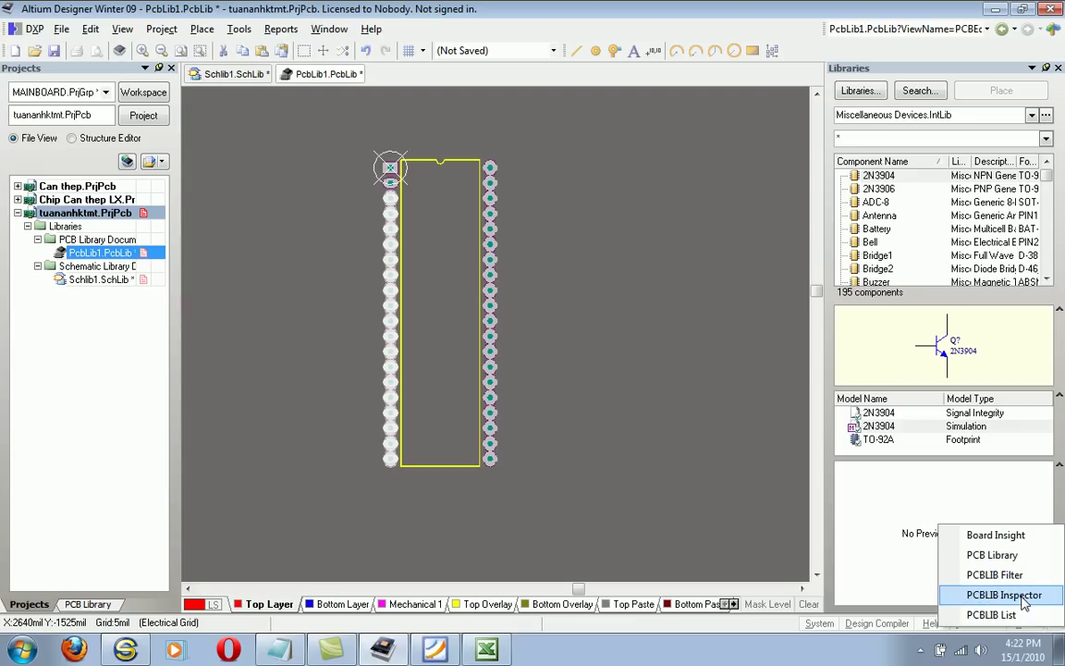
{"action": "left_click", "coordinate": [1003, 591]}
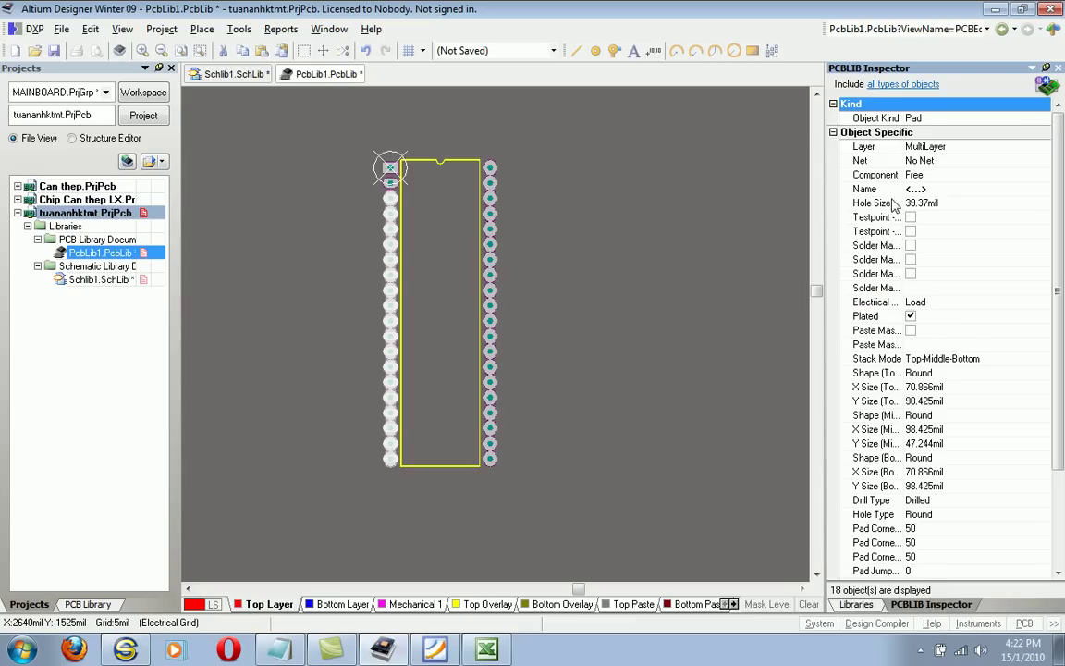
{"action": "left_click_drag", "start_coordinate": [901, 187], "coordinate": [951, 193]}
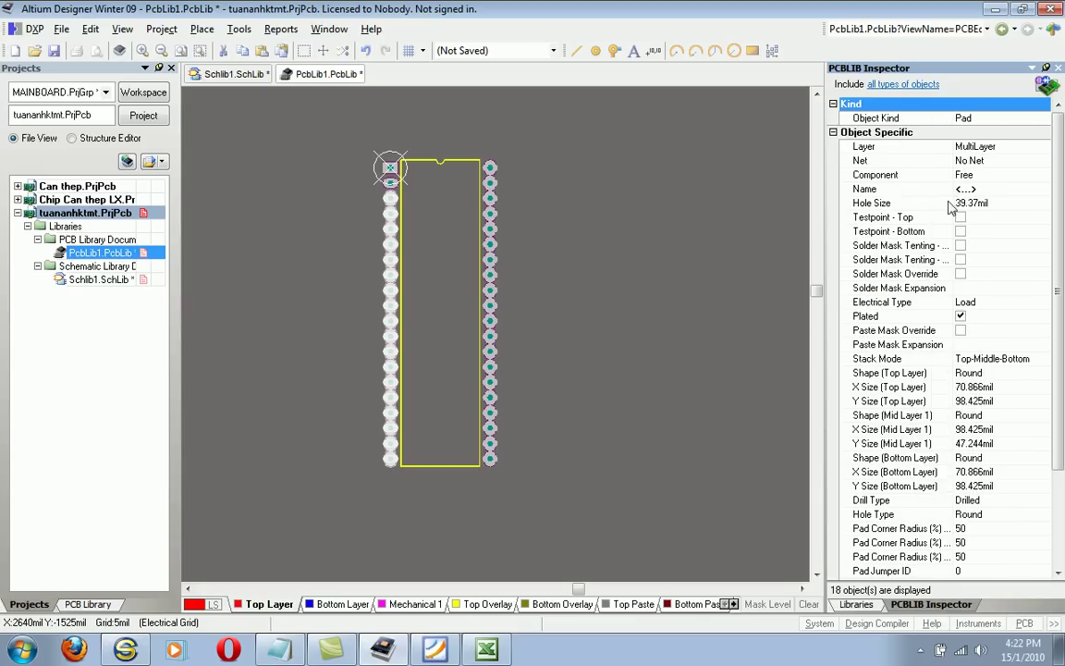